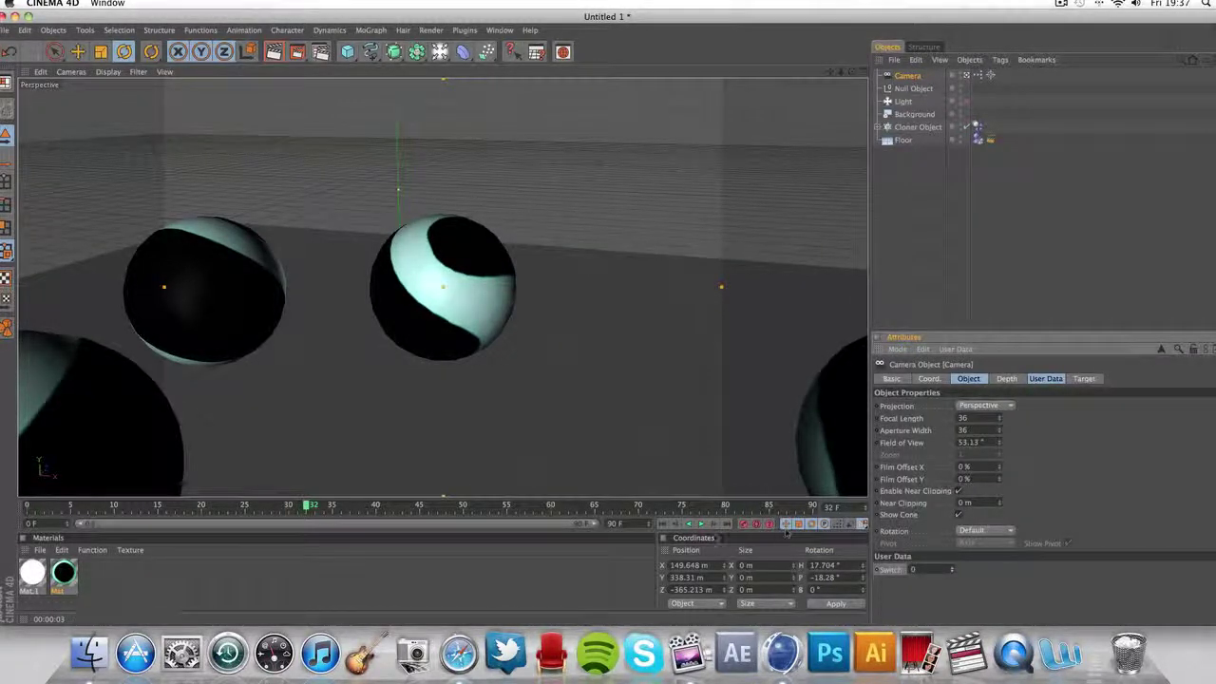
Play the finished example's ball animation from the first frame and stop it
{"action": "left_click", "coordinate": [664, 523]}
{"action": "left_click", "coordinate": [701, 523]}
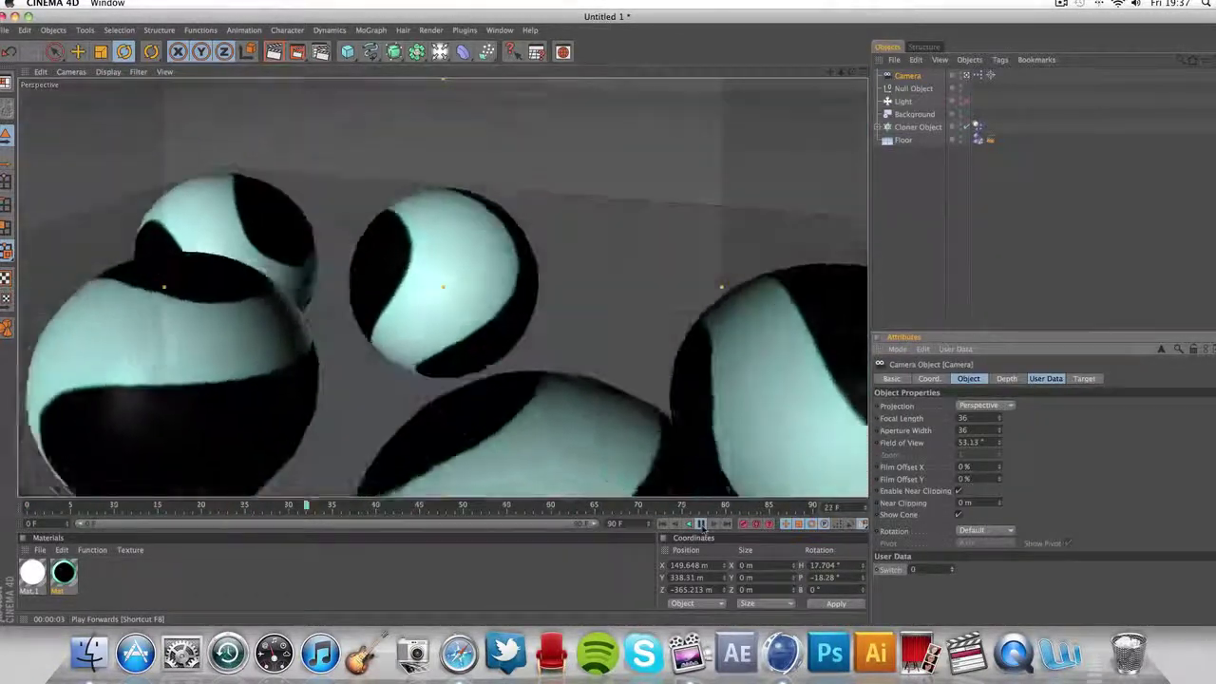
{"action": "left_click", "coordinate": [701, 524]}
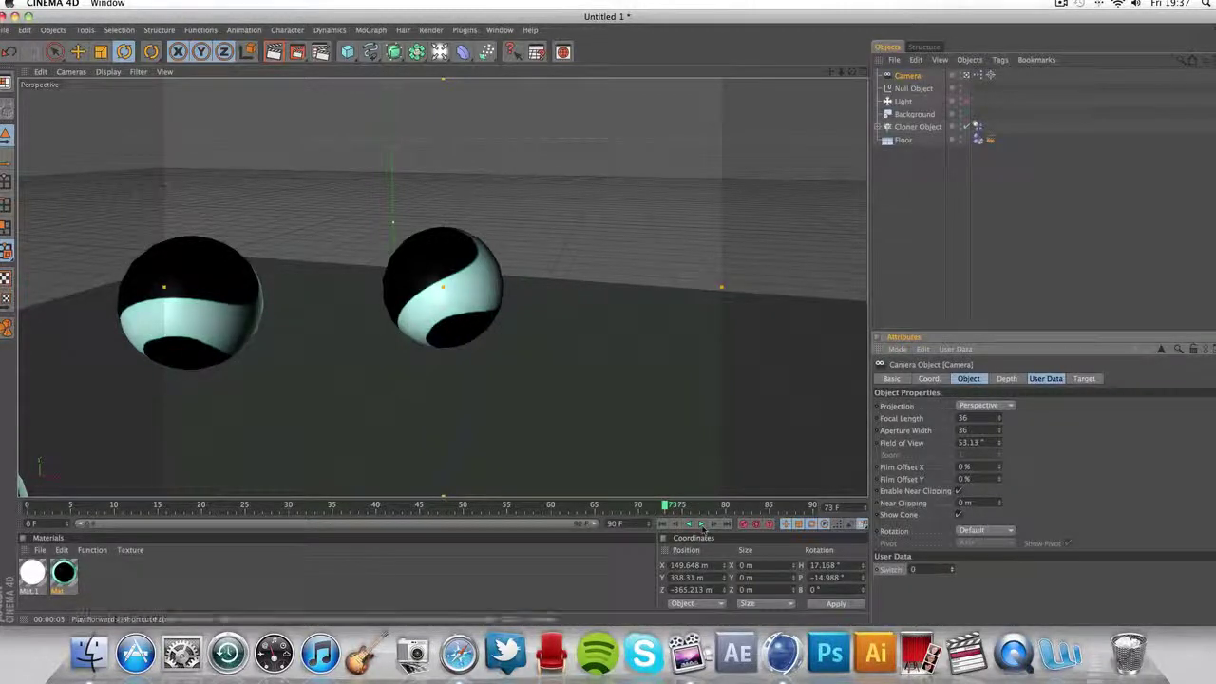
Create a new empty scene and add a floor object
{"action": "left_click", "coordinate": [24, 29]}
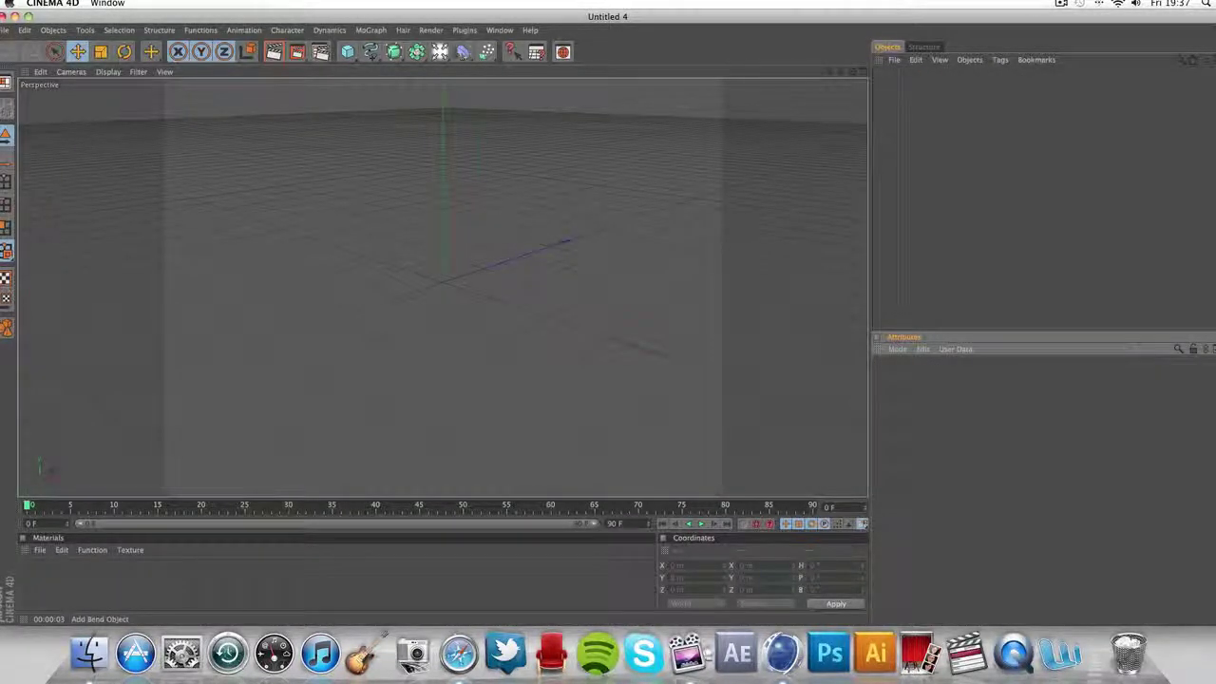
{"action": "left_click_drag", "start_coordinate": [463, 51], "coordinate": [553, 117]}
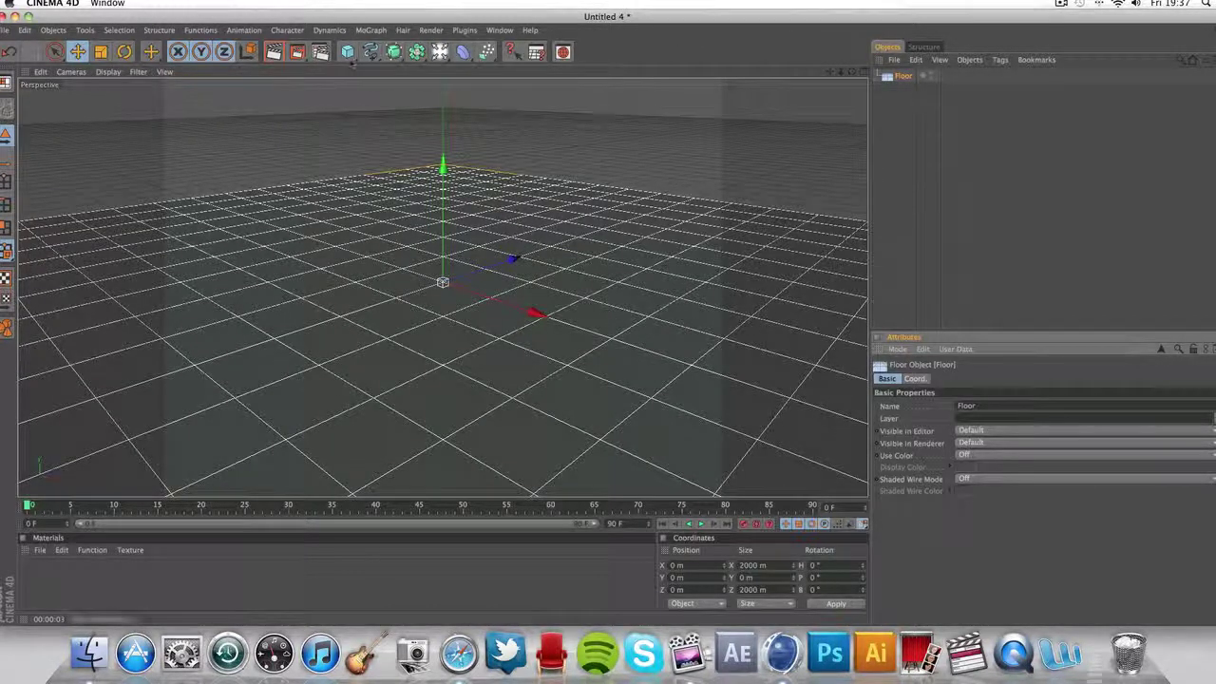
Add a sphere and raise it above the floor to a height of about 125 m
{"action": "left_click_drag", "start_coordinate": [347, 51], "coordinate": [457, 71]}
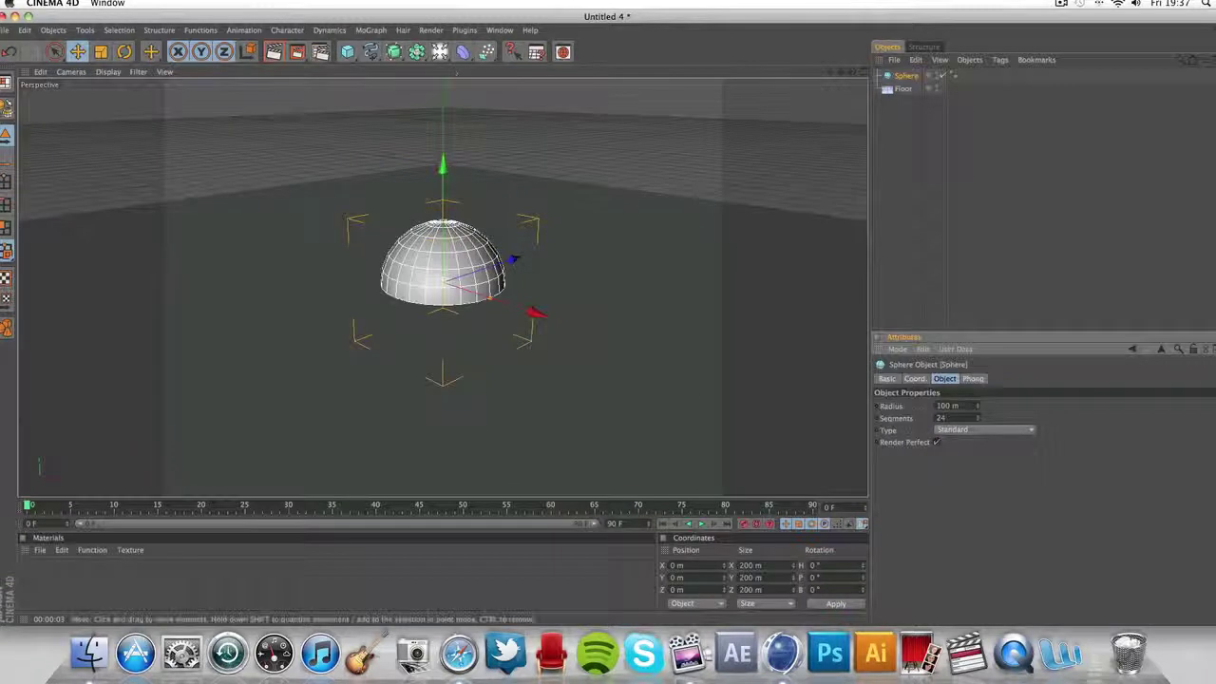
{"action": "left_click_drag", "start_coordinate": [442, 167], "coordinate": [442, 90]}
{"action": "scroll", "coordinate": [443, 90], "scroll_direction": "down", "scroll_amount": 10}
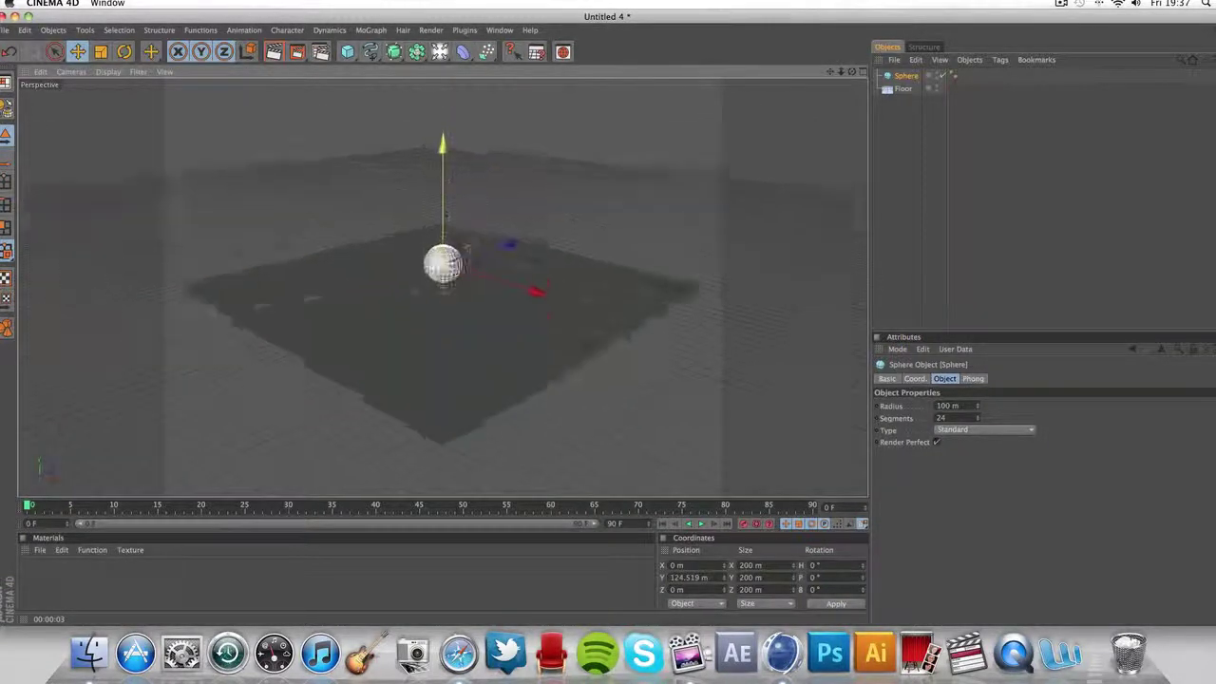
{"action": "scroll", "coordinate": [446, 196], "scroll_direction": "up", "scroll_amount": 8}
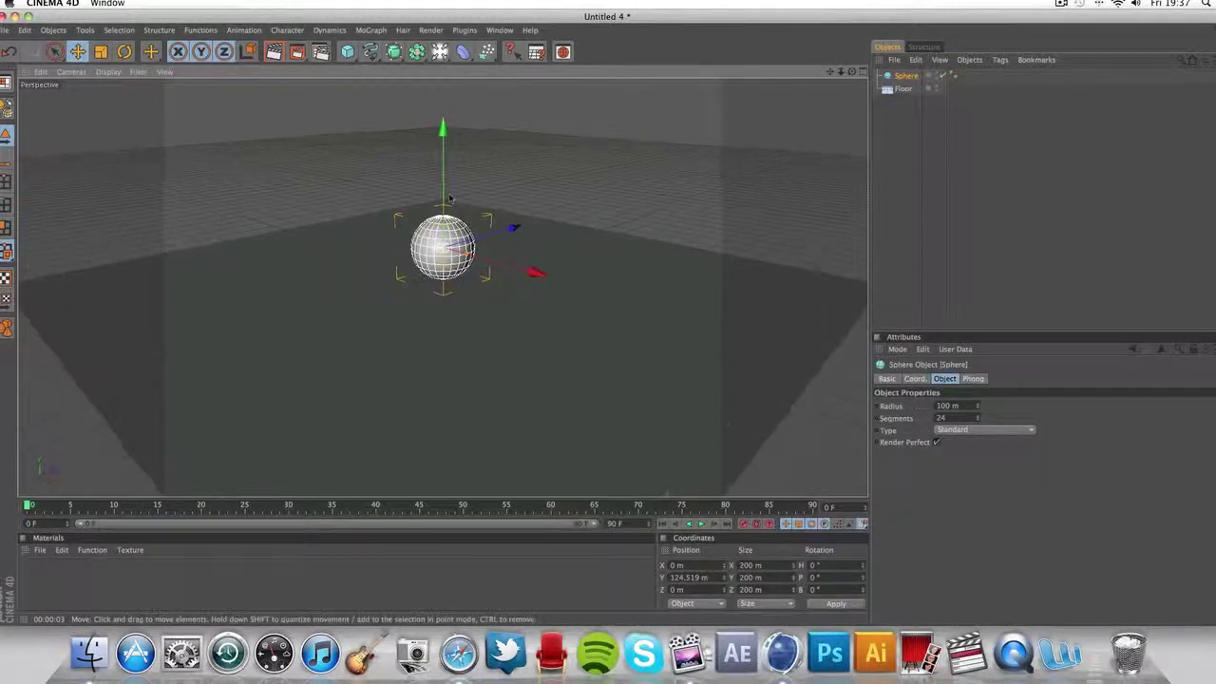
Add a MoGraph Cloner object, make the sphere its child, and select the cloner
{"action": "left_click", "coordinate": [370, 30]}
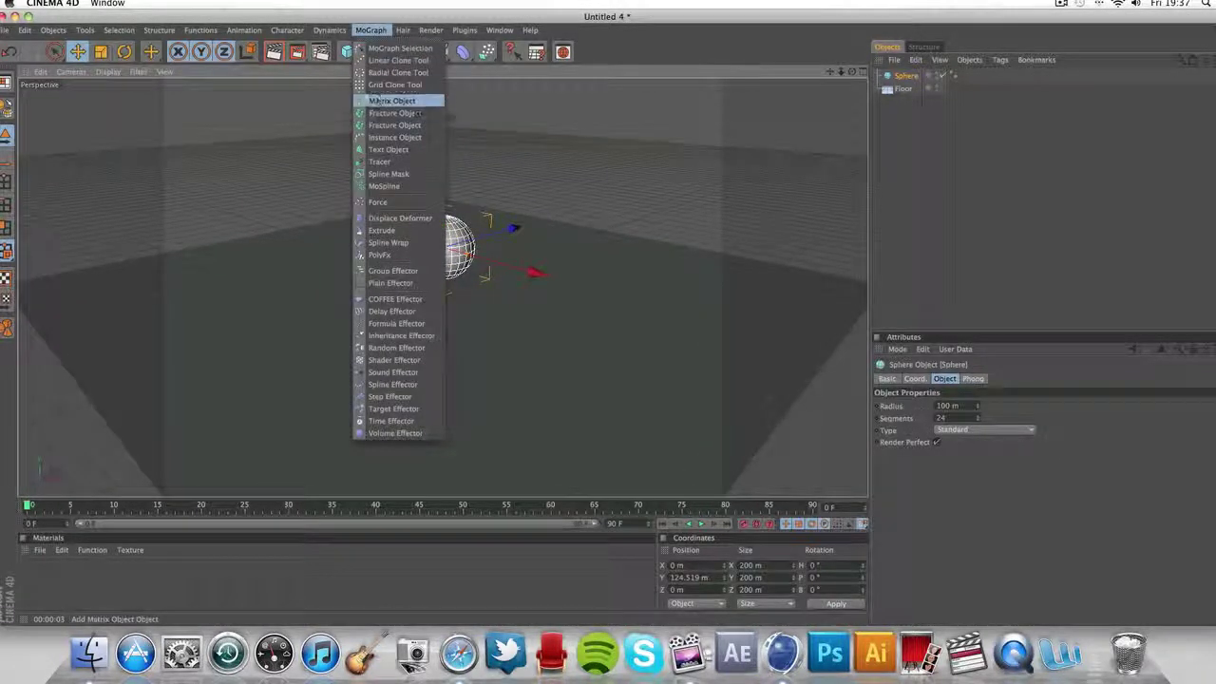
{"action": "left_click", "coordinate": [390, 99]}
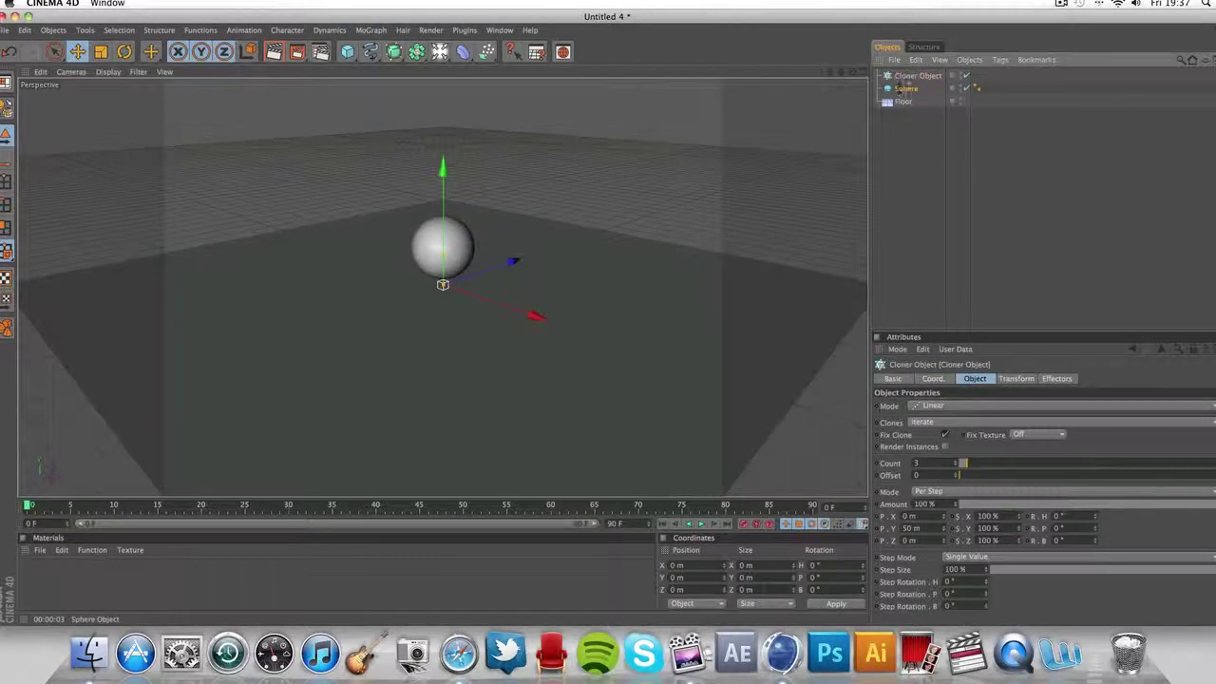
{"action": "left_click_drag", "start_coordinate": [905, 88], "coordinate": [911, 76]}
{"action": "left_click", "coordinate": [907, 76]}
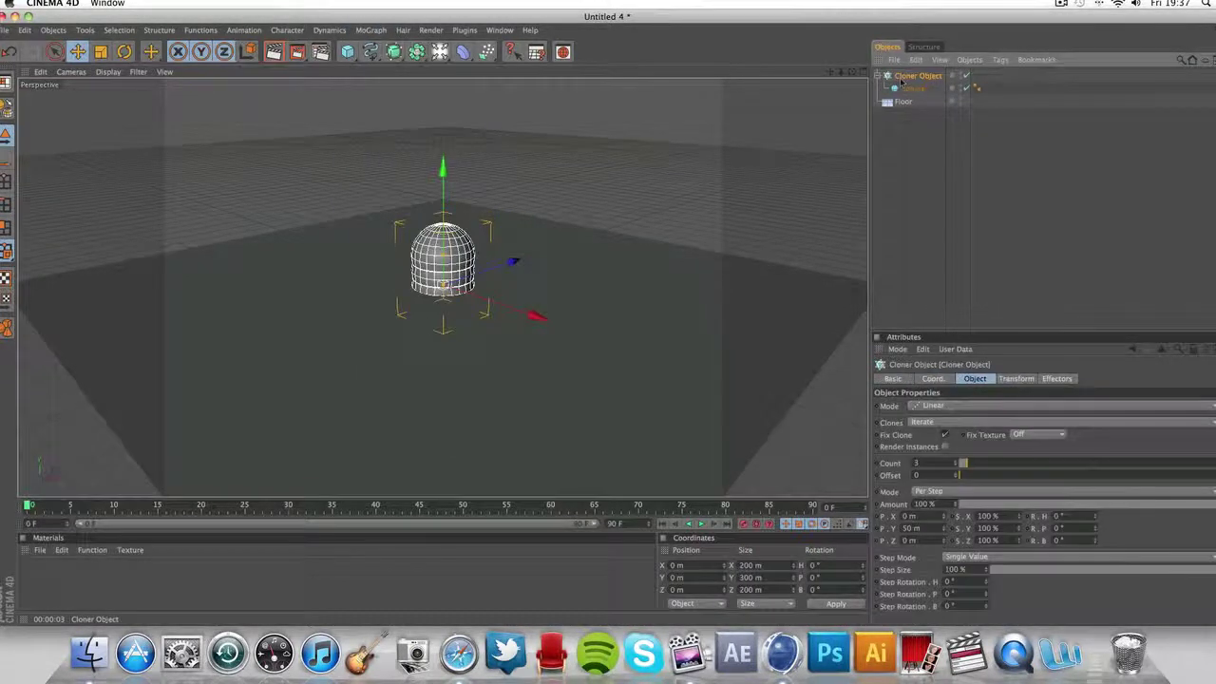
Try the cloner's Grid Array mode and settle on Radial mode
{"action": "left_click", "coordinate": [941, 406]}
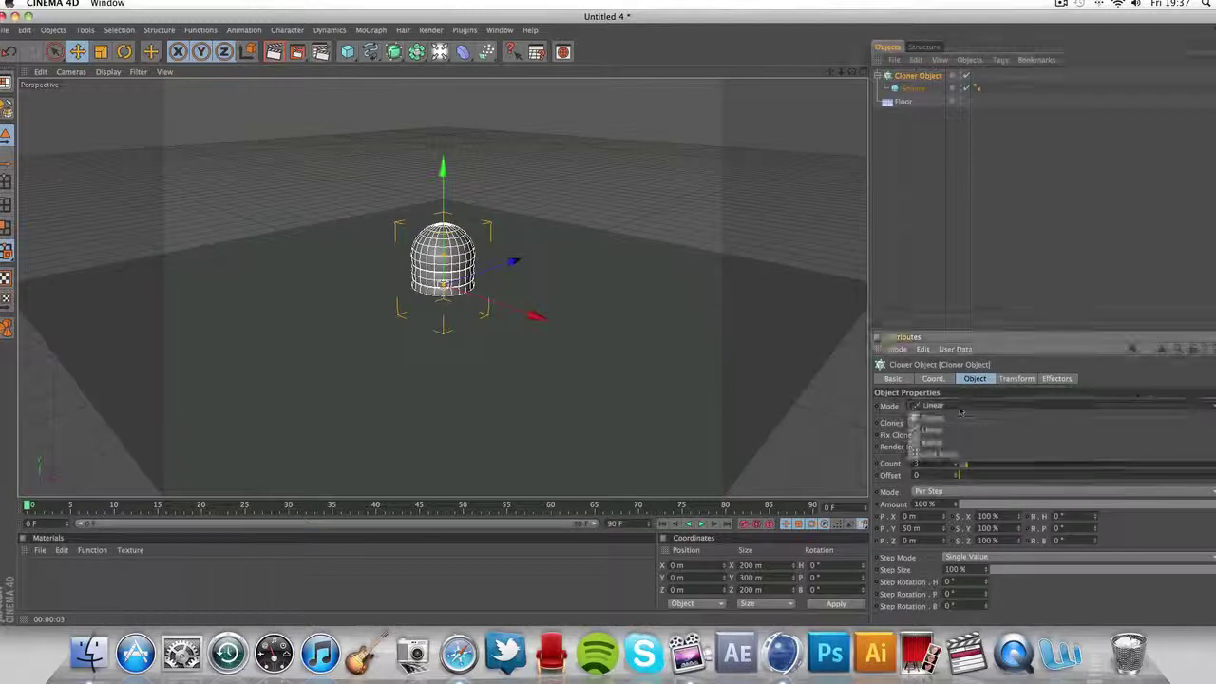
{"action": "left_click", "coordinate": [949, 455]}
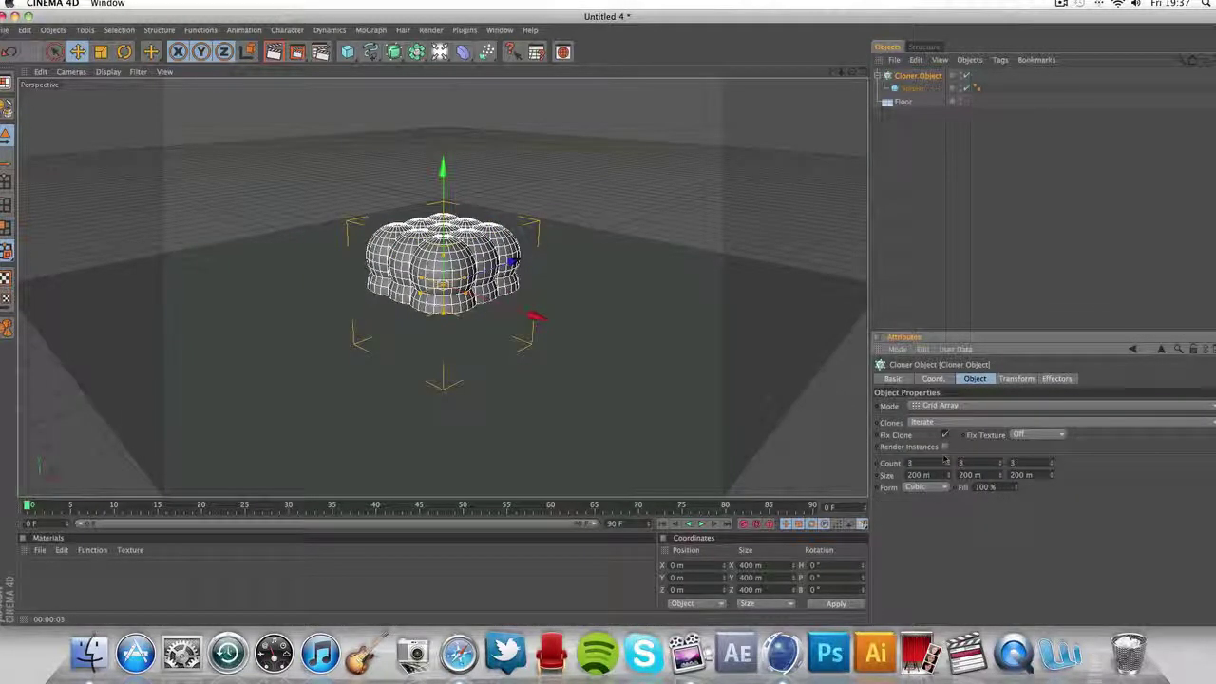
{"action": "left_click", "coordinate": [940, 406]}
{"action": "left_click", "coordinate": [940, 437]}
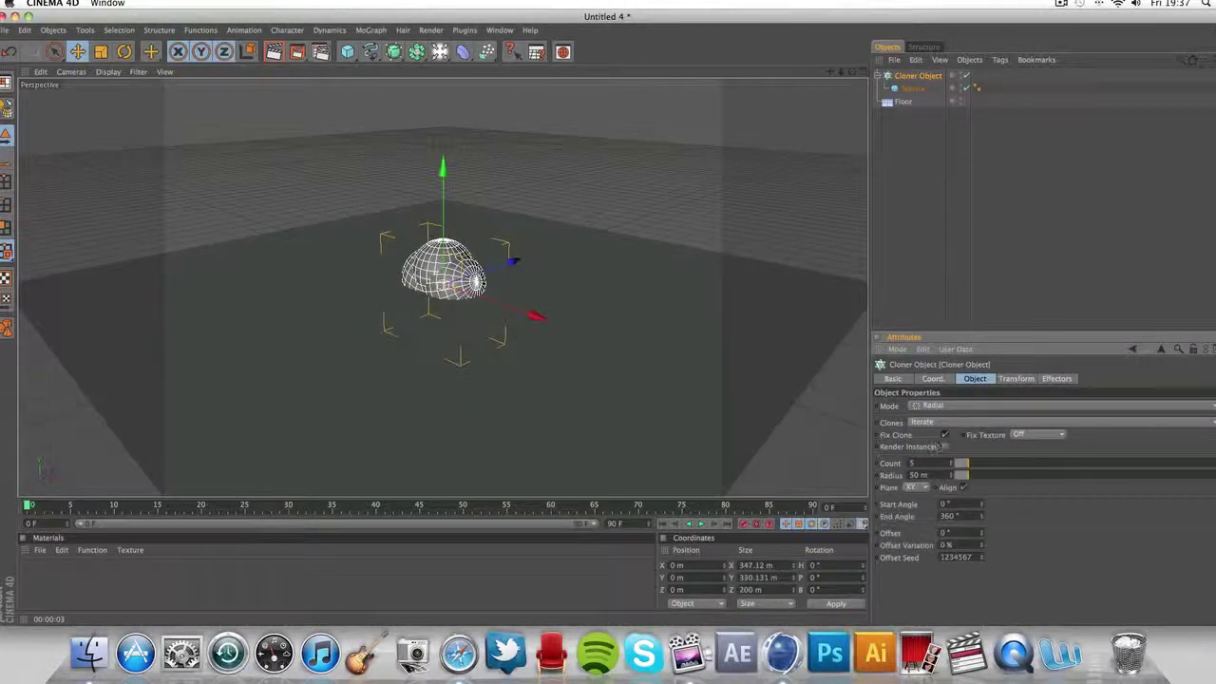
Enlarge the cloner's radius to 225 m and raise the ring of spheres to a height of about 320 m
{"action": "left_click_drag", "start_coordinate": [444, 169], "coordinate": [442, 99]}
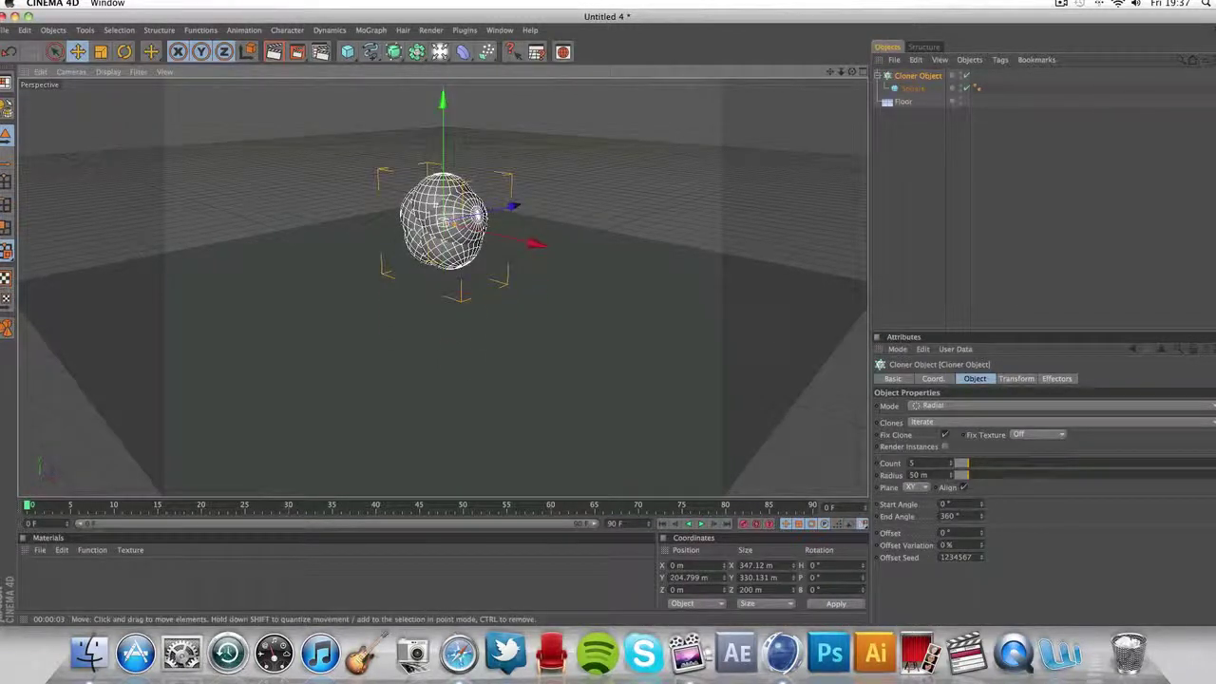
{"action": "left_click_drag", "start_coordinate": [965, 472], "coordinate": [1014, 483]}
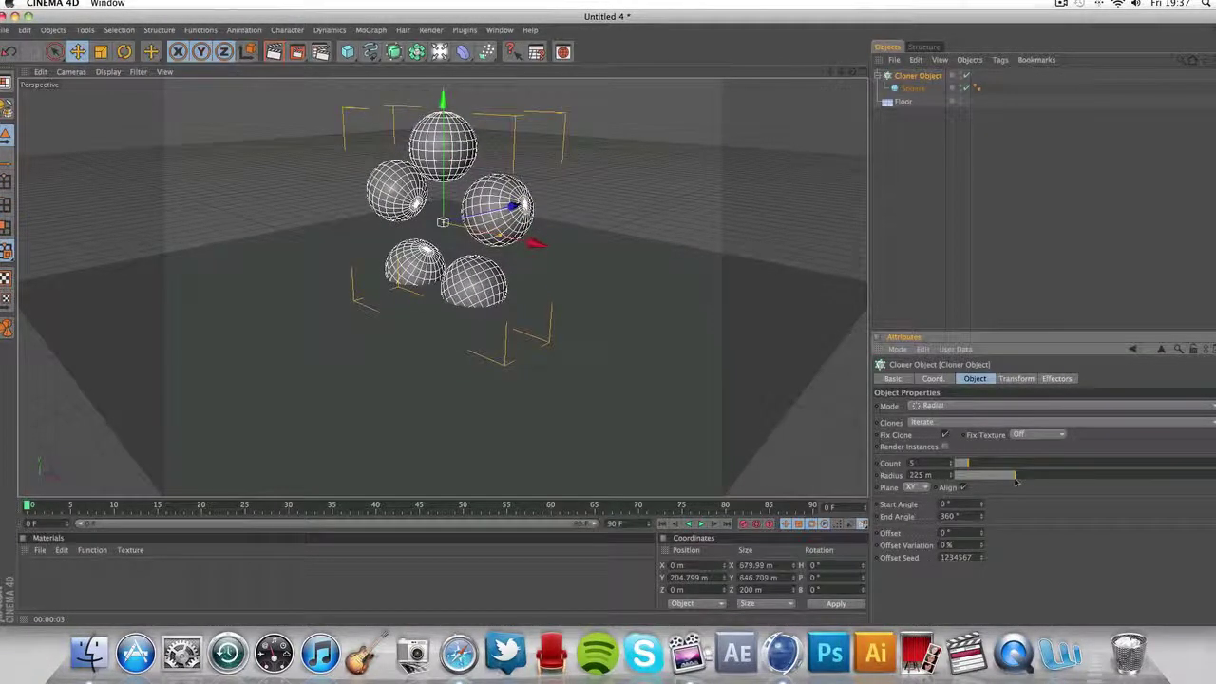
{"action": "left_click_drag", "start_coordinate": [618, 202], "coordinate": [708, 123]}
{"action": "left_click_drag", "start_coordinate": [830, 72], "coordinate": [842, 180]}
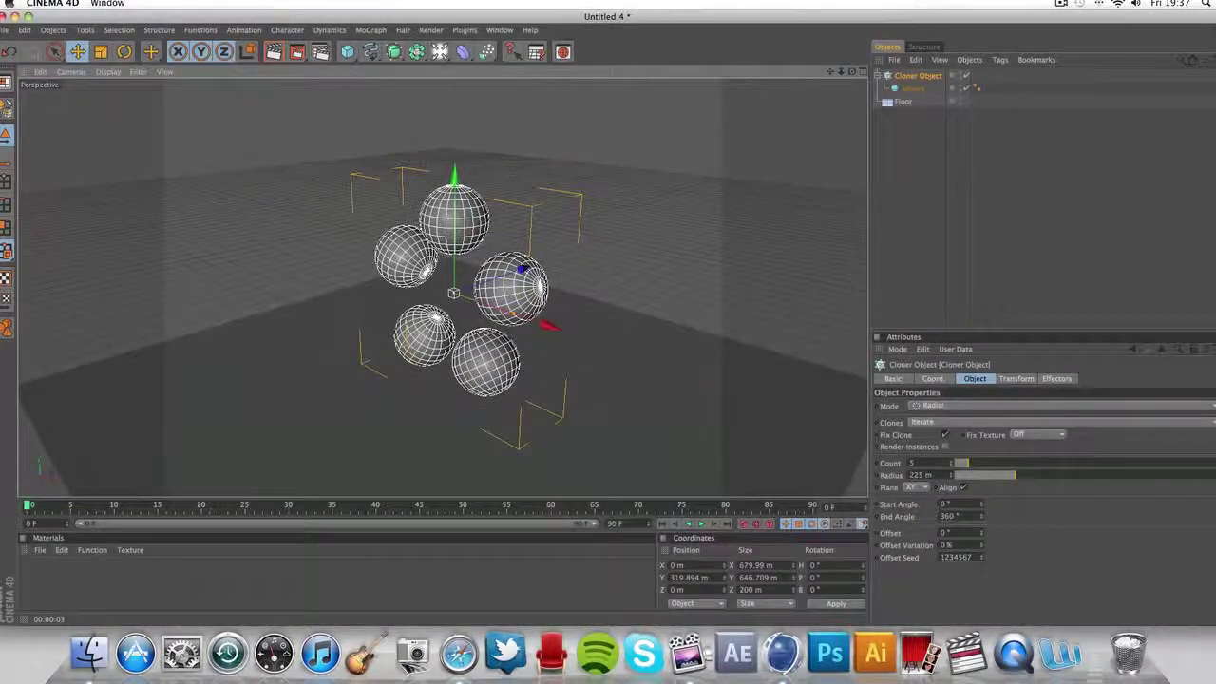
Rotate the cloner to a heading of about 16° and a pitch of about -8°, and deselect it
{"action": "left_click", "coordinate": [124, 51]}
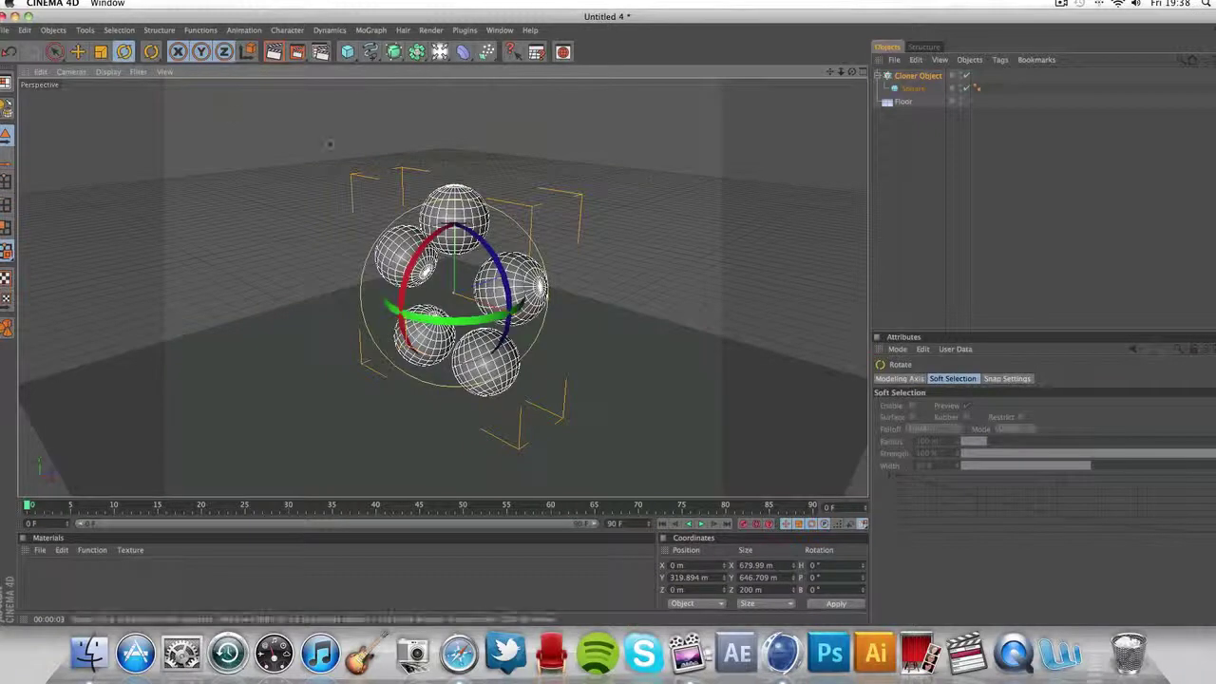
{"action": "left_click_drag", "start_coordinate": [455, 321], "coordinate": [421, 292]}
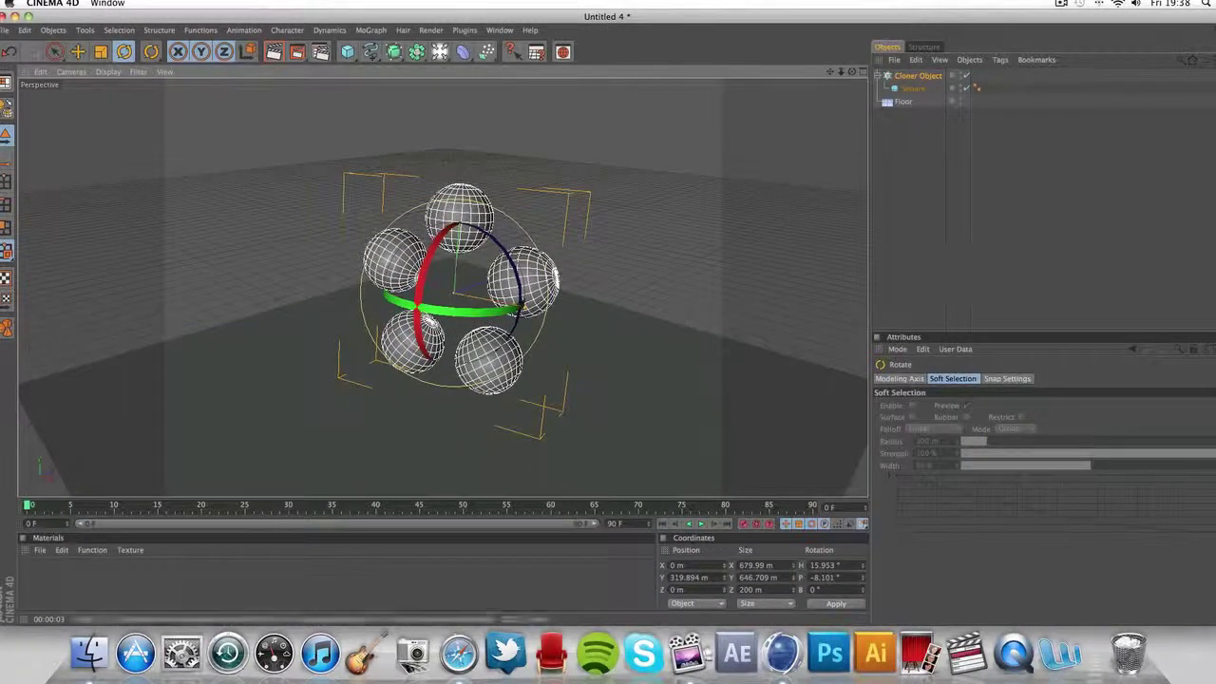
{"action": "left_click", "coordinate": [929, 285]}
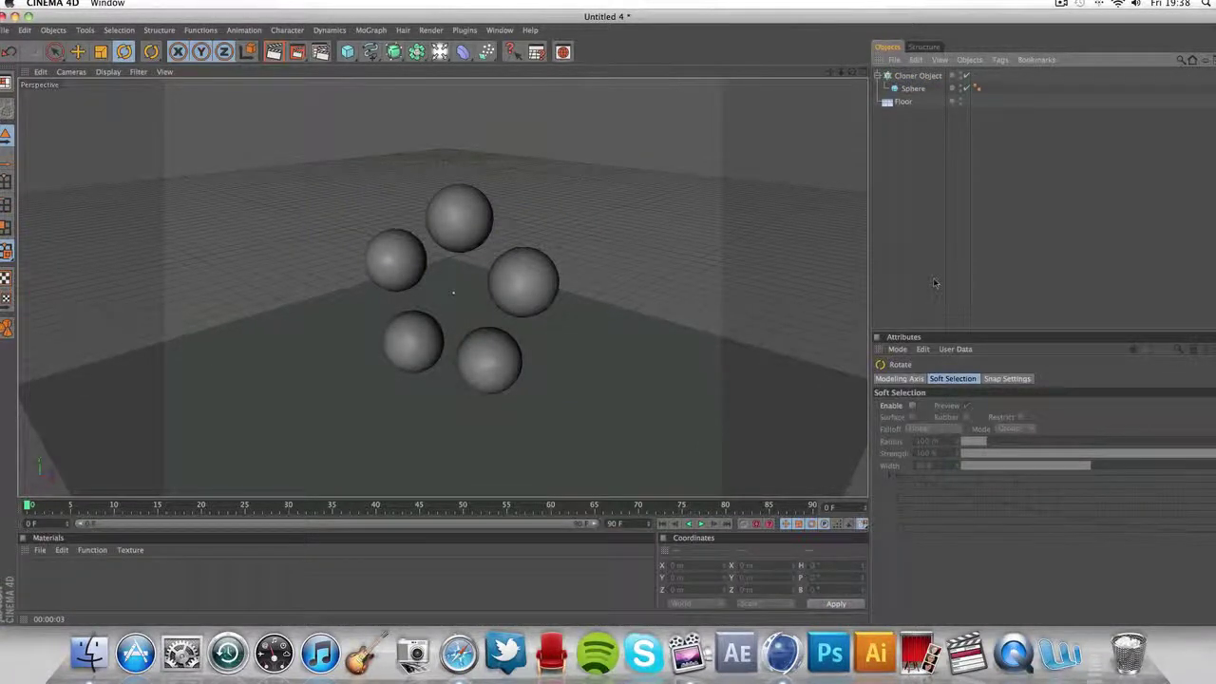
Give the floor a dynamics tag so that other objects can collide with it
{"action": "left_click", "coordinate": [902, 101]}
{"action": "right_click", "coordinate": [902, 102]}
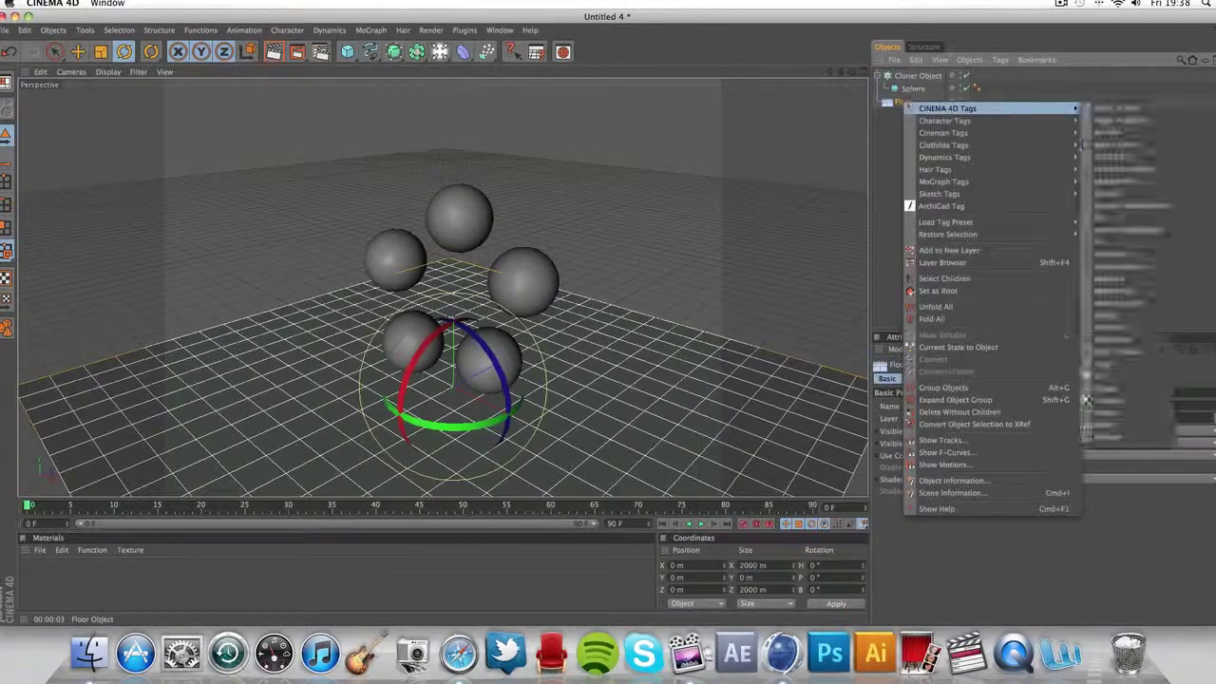
{"action": "mouse_move", "coordinate": [953, 108]}
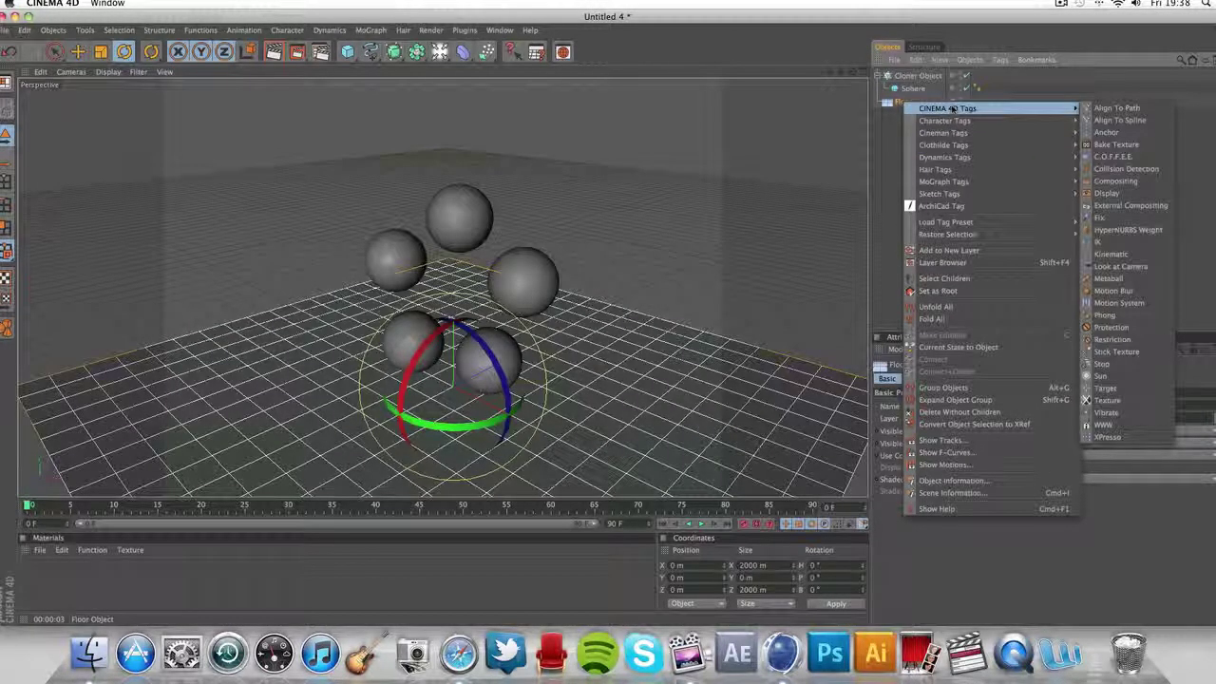
{"action": "mouse_move", "coordinate": [944, 181]}
{"action": "left_click", "coordinate": [1100, 204]}
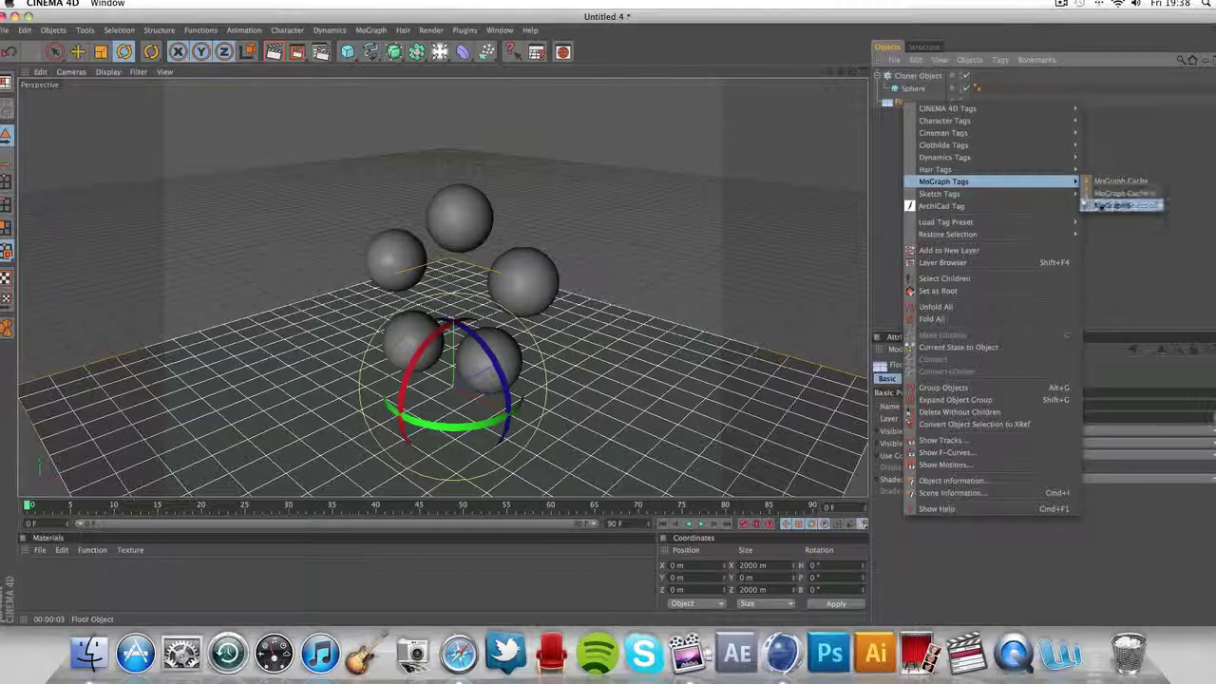
Give the cloner a Rigid Body tag and play the simulation of the falling spheres
{"action": "left_click", "coordinate": [918, 76]}
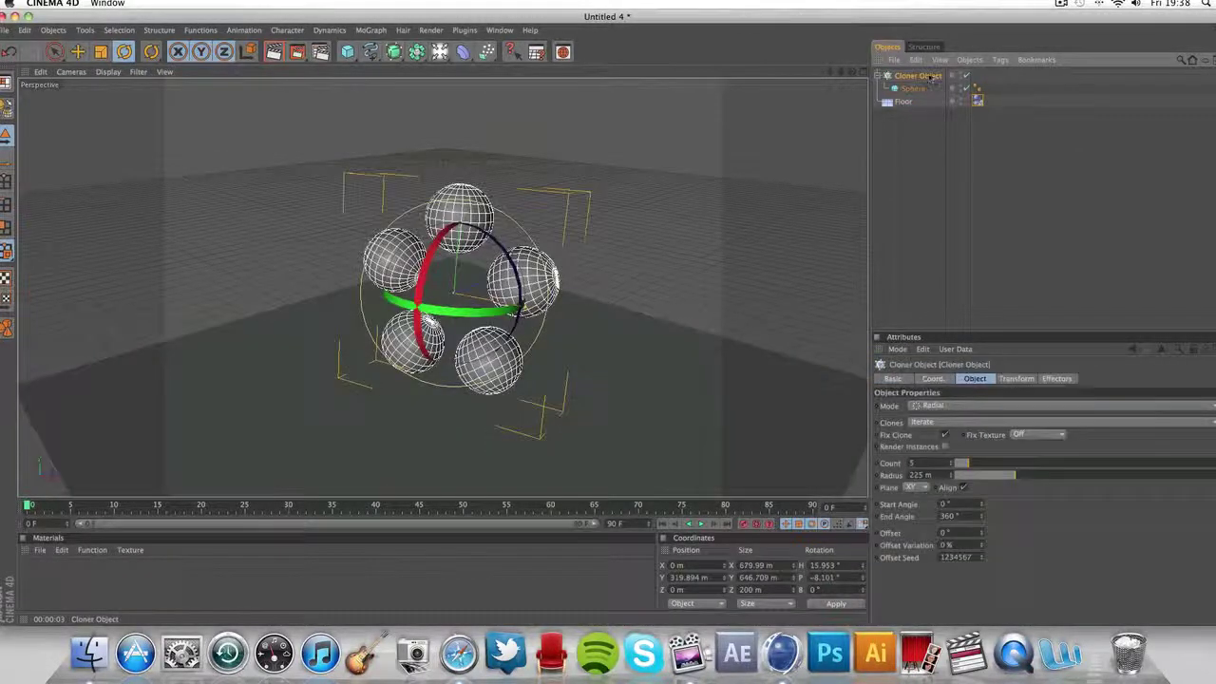
{"action": "right_click", "coordinate": [931, 79]}
{"action": "mouse_move", "coordinate": [1013, 166]}
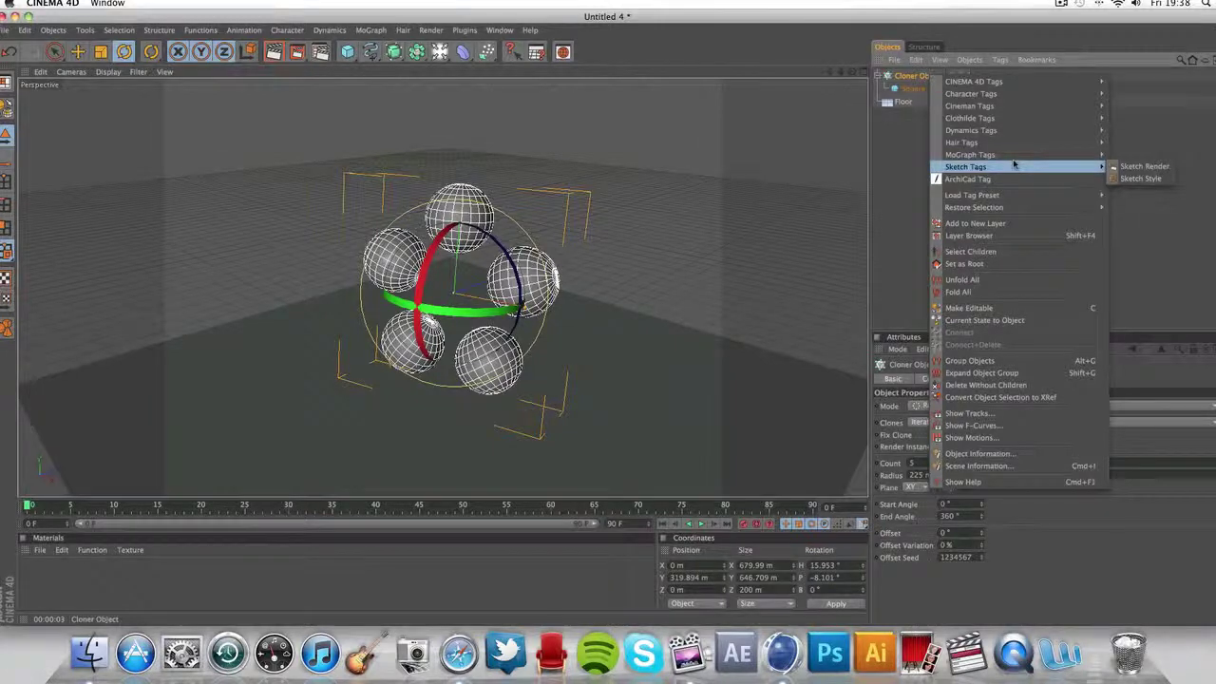
{"action": "left_click", "coordinate": [1143, 131]}
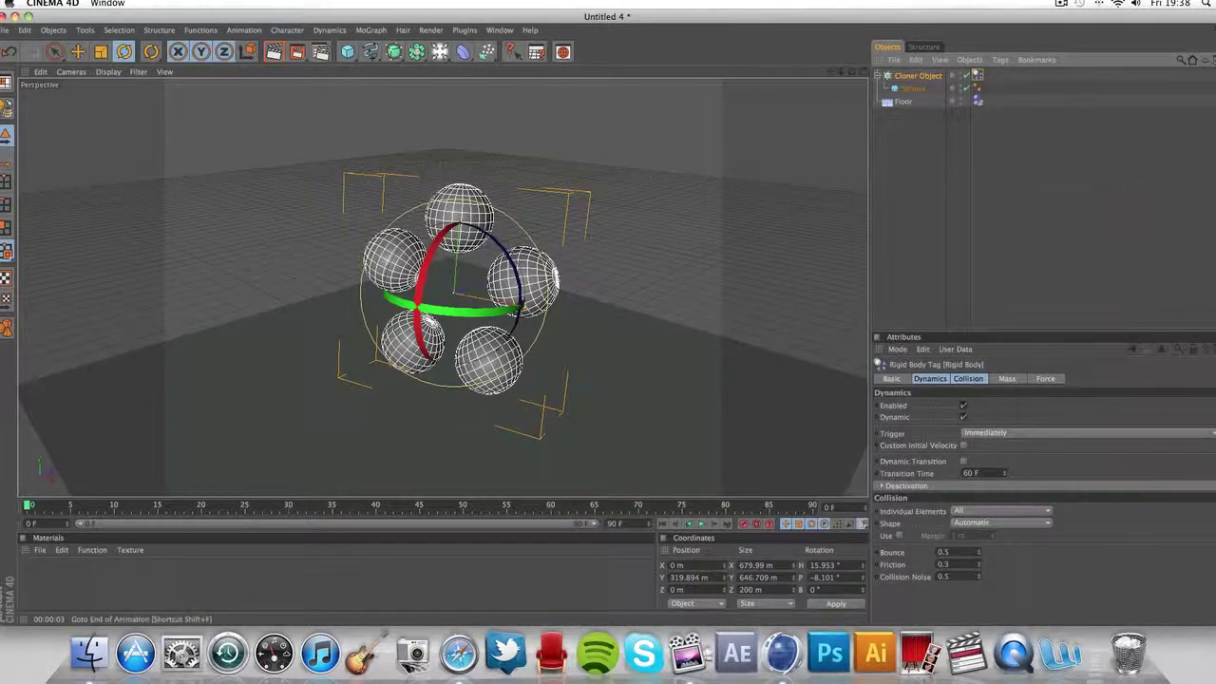
{"action": "left_click", "coordinate": [453, 292]}
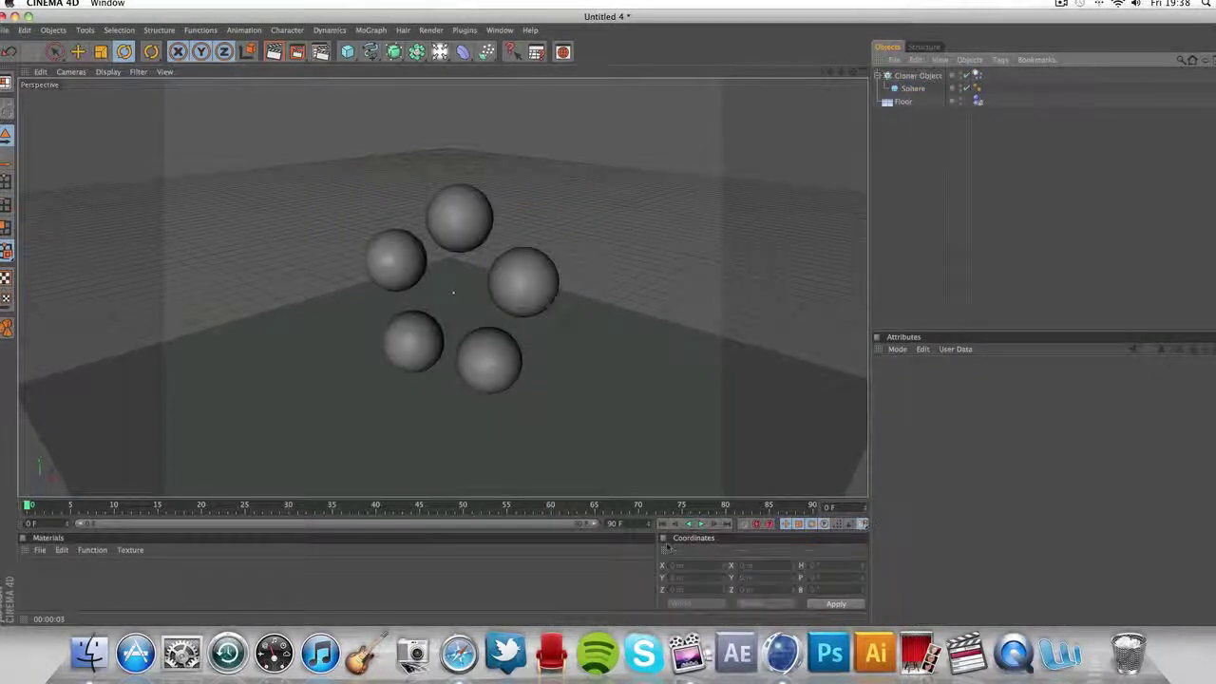
{"action": "left_click", "coordinate": [701, 524]}
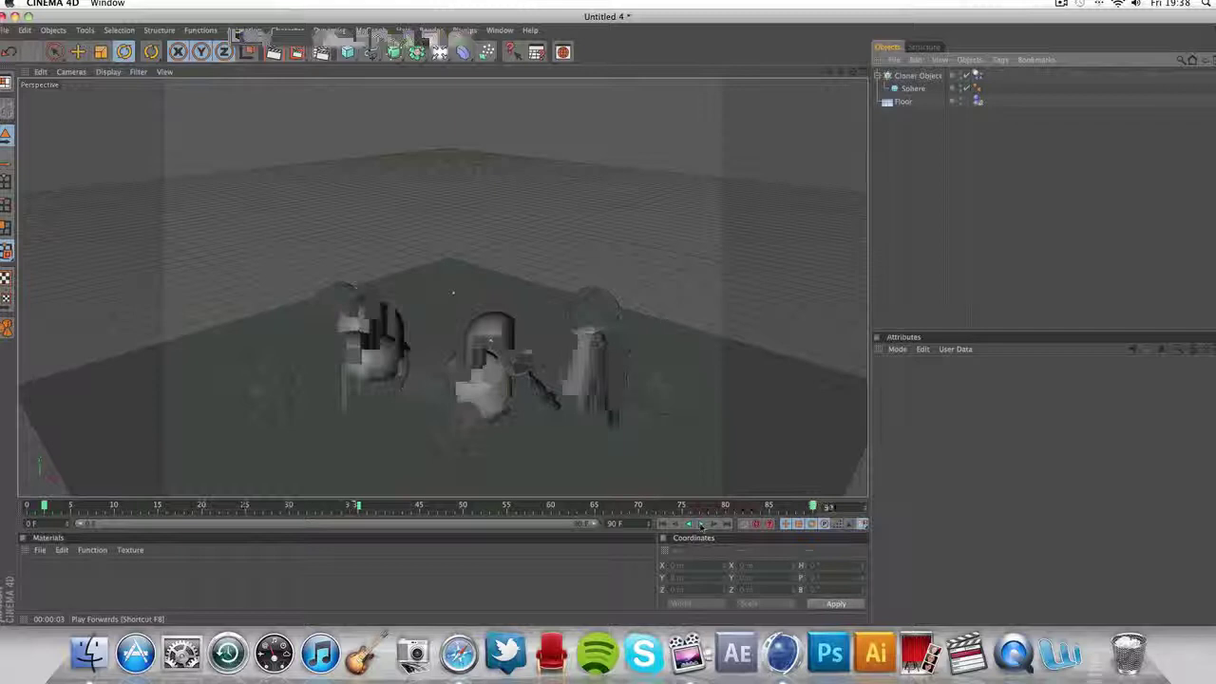
Add a camera to the scene and switch the viewport to look through it
{"action": "left_click", "coordinate": [440, 52]}
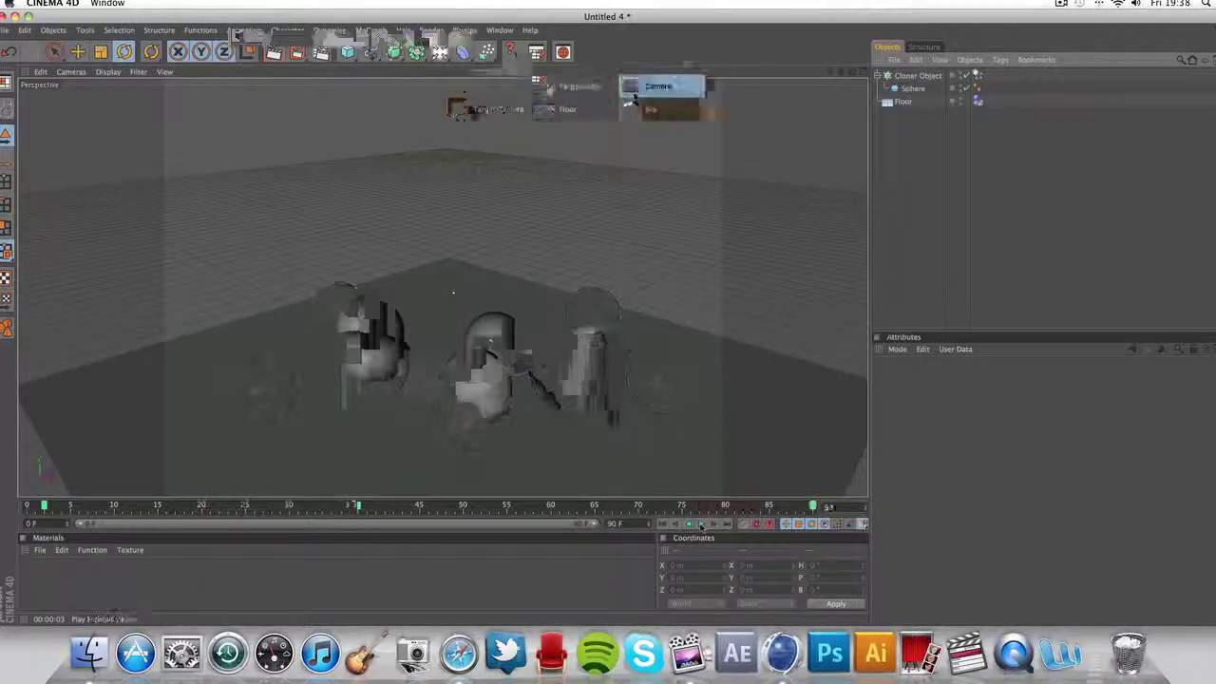
{"action": "left_click", "coordinate": [634, 95]}
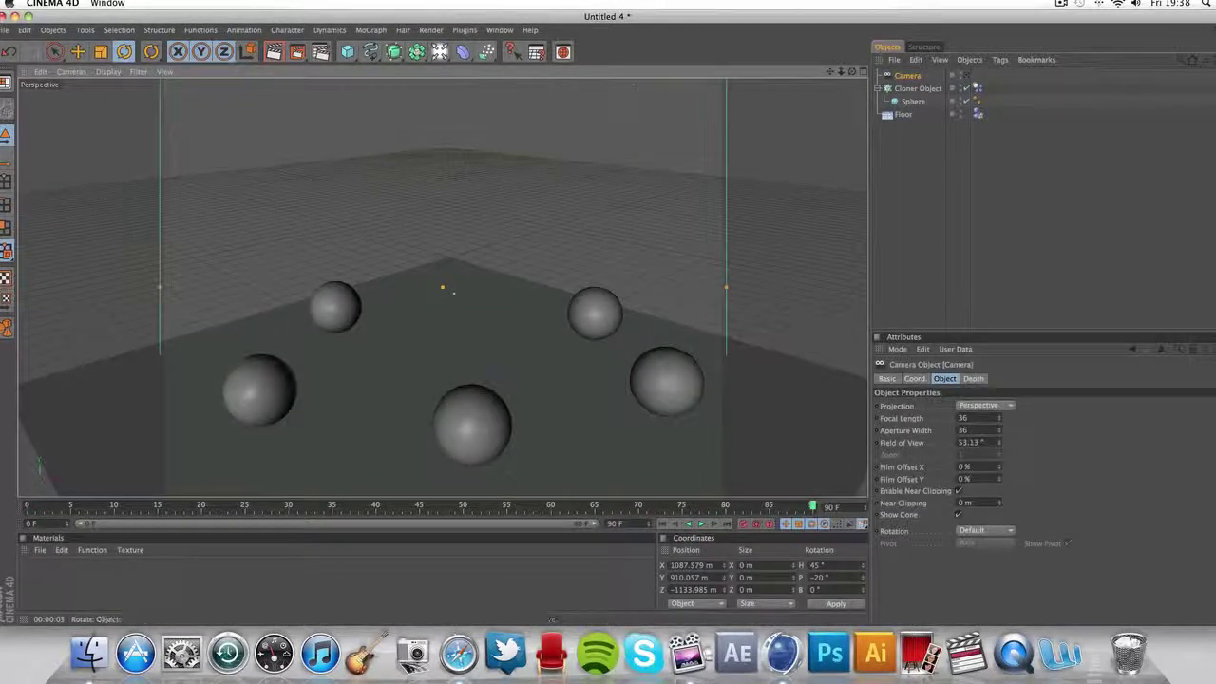
{"action": "left_click", "coordinate": [966, 75]}
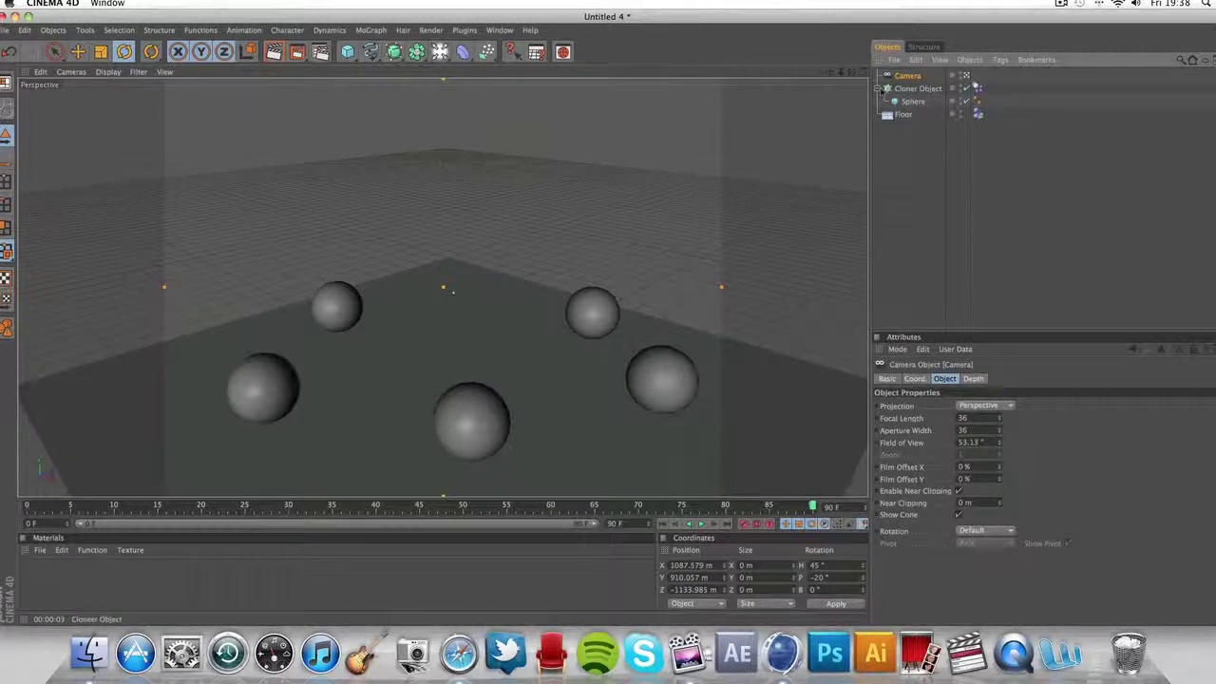
Add a Target tag to the camera
{"action": "right_click", "coordinate": [890, 77]}
{"action": "mouse_move", "coordinate": [936, 86]}
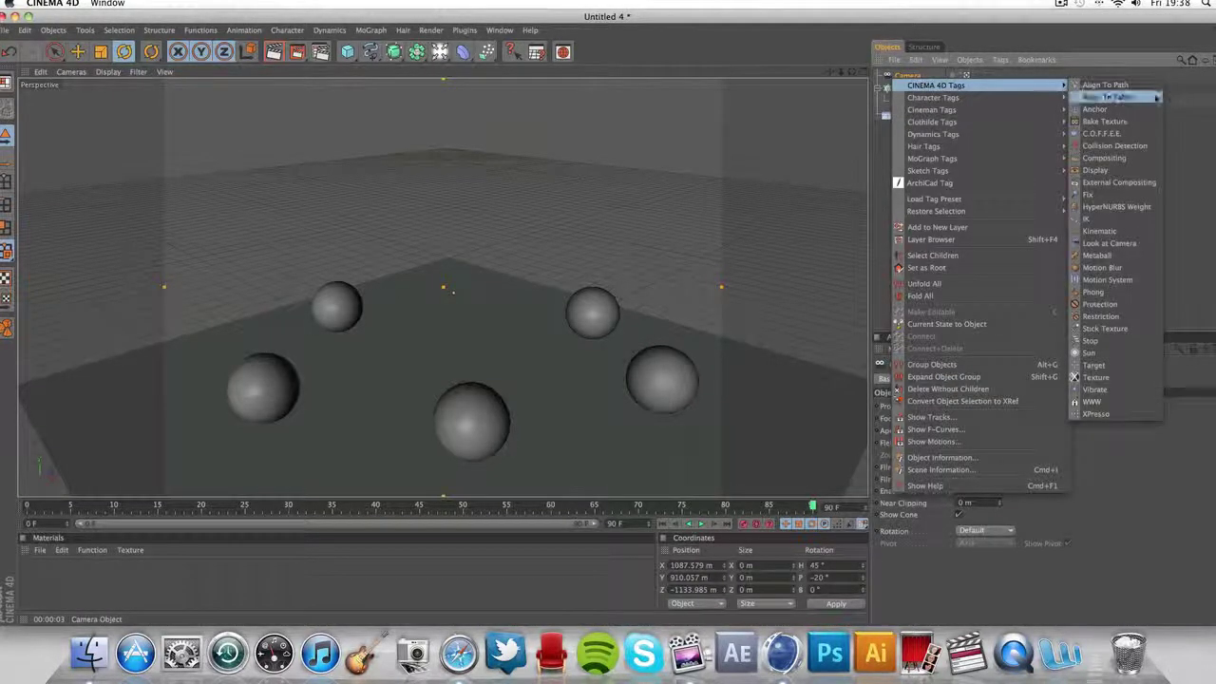
{"action": "left_click", "coordinate": [1115, 367]}
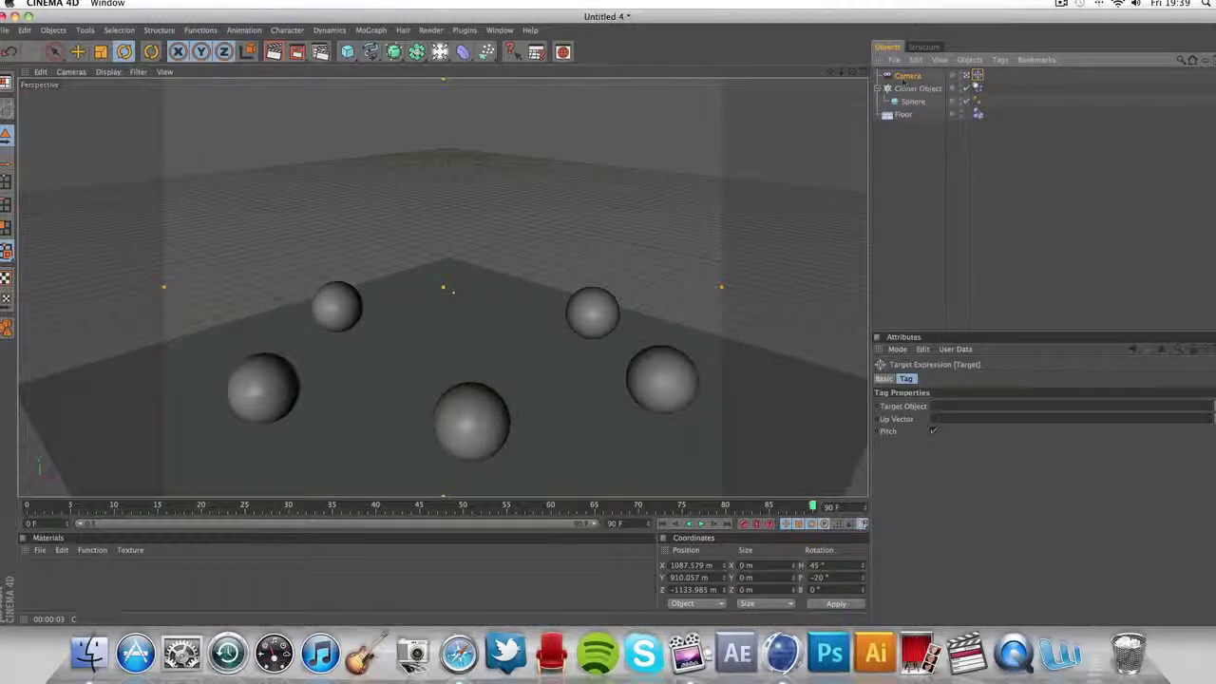
Create a null object and assign it as the Target Object of the camera's Target tag
{"action": "left_click", "coordinate": [53, 29]}
{"action": "left_click", "coordinate": [68, 45]}
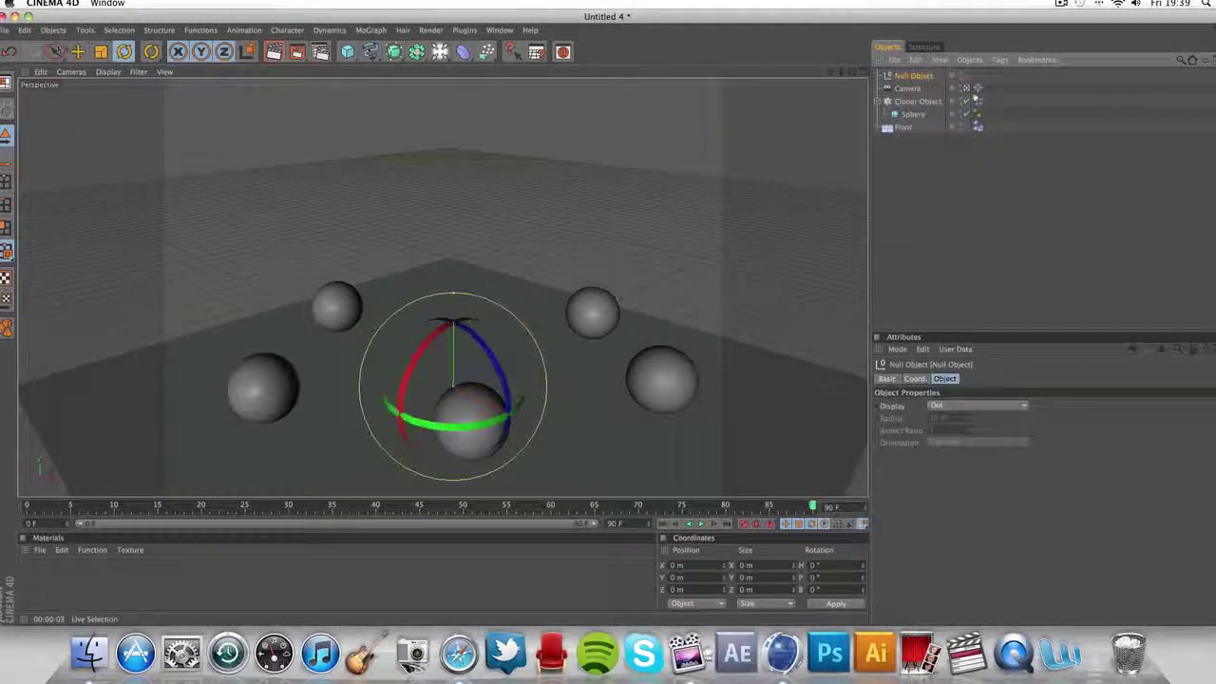
{"action": "left_click", "coordinate": [905, 89]}
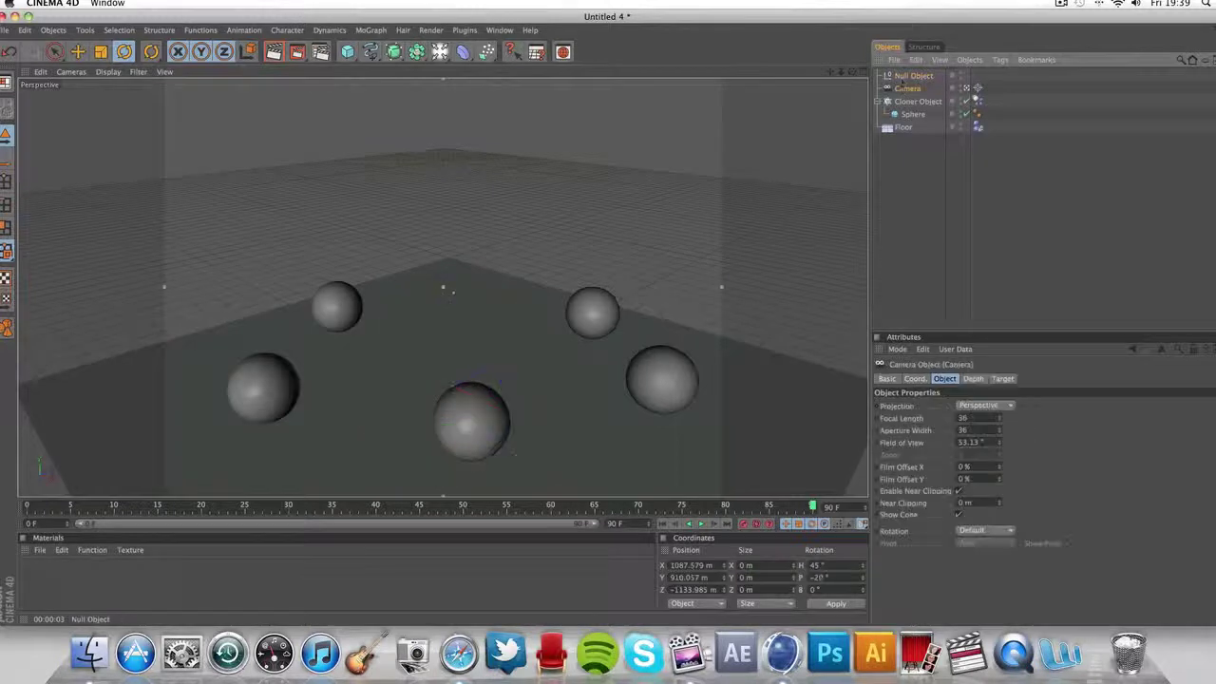
{"action": "left_click", "coordinate": [905, 78]}
{"action": "left_click", "coordinate": [978, 88]}
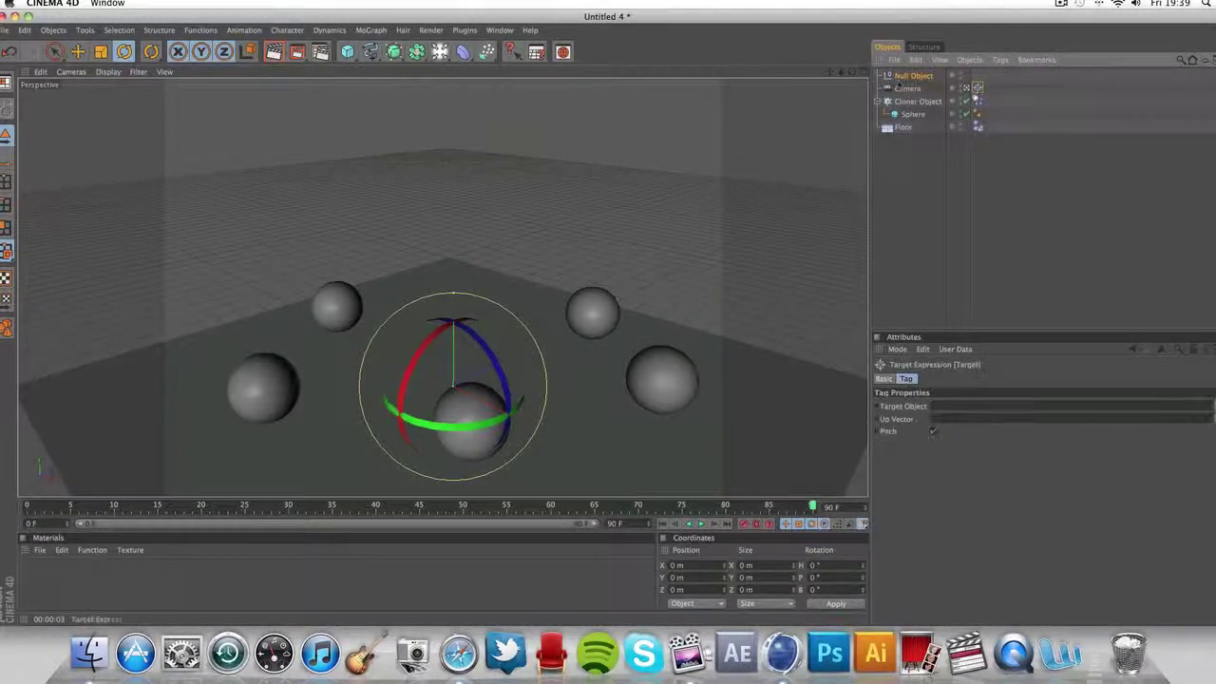
{"action": "left_click_drag", "start_coordinate": [910, 76], "coordinate": [948, 406]}
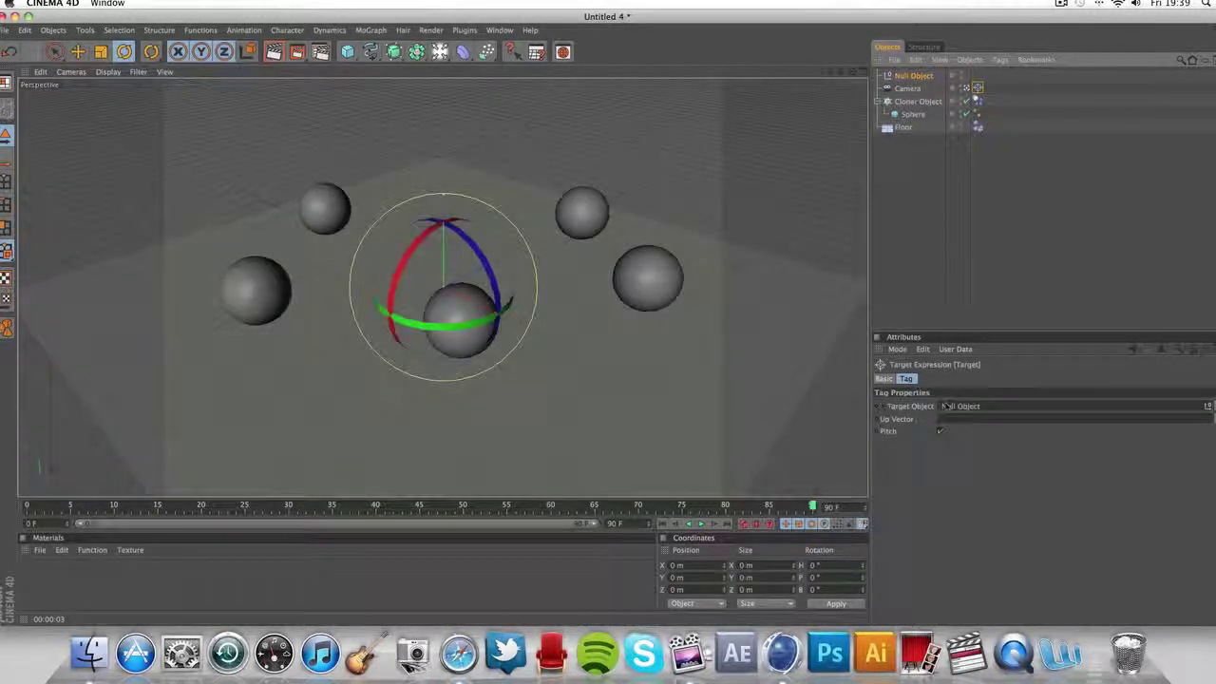
{"action": "left_click", "coordinate": [970, 174]}
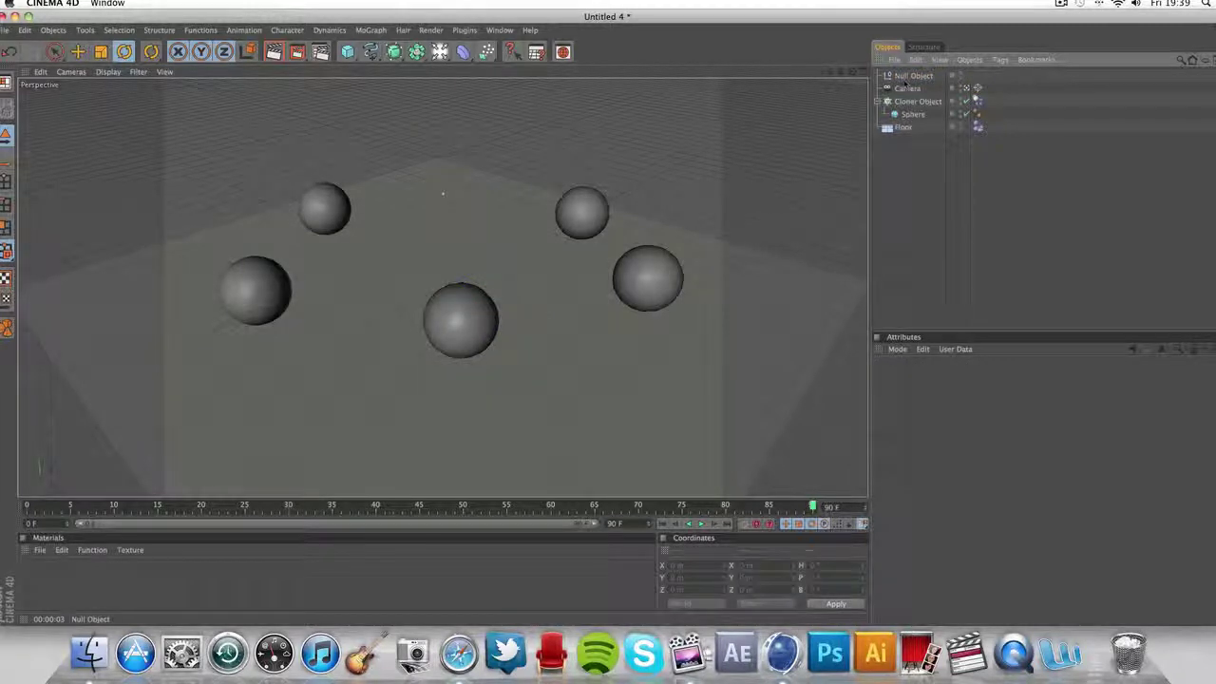
Add an XPresso tag to the camera and position its editor window clear of the object list
{"action": "left_click", "coordinate": [907, 88]}
{"action": "left_click", "coordinate": [934, 192]}
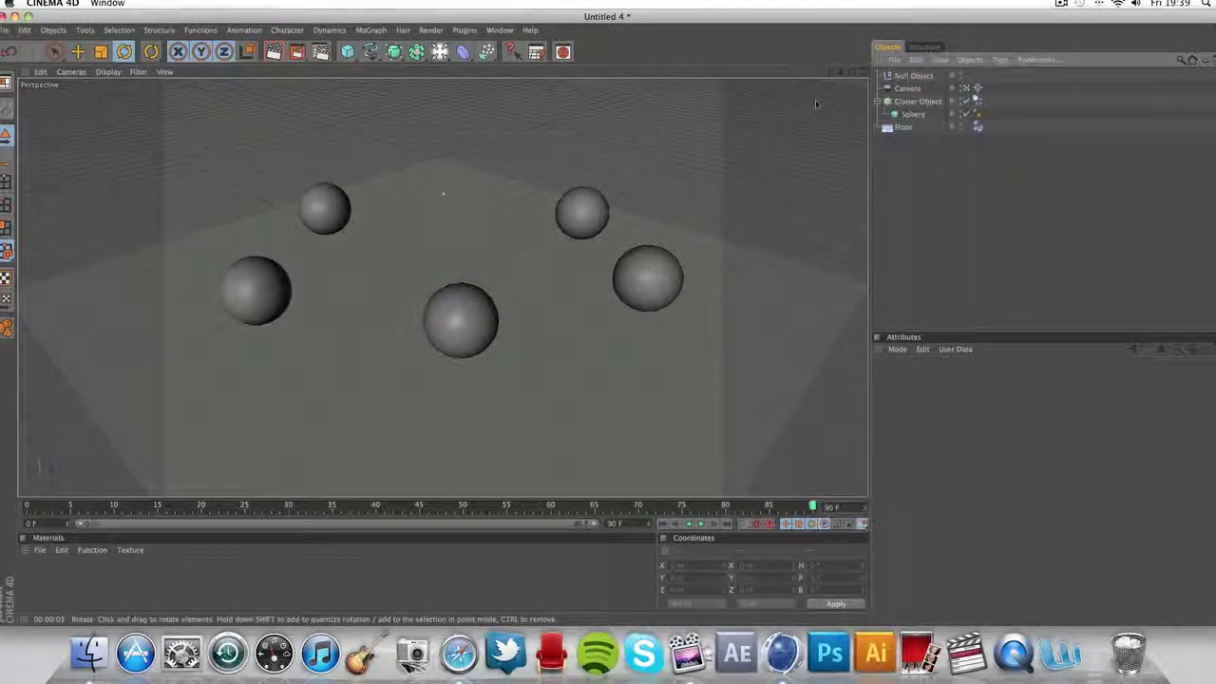
{"action": "left_click", "coordinate": [896, 88]}
{"action": "right_click", "coordinate": [896, 88]}
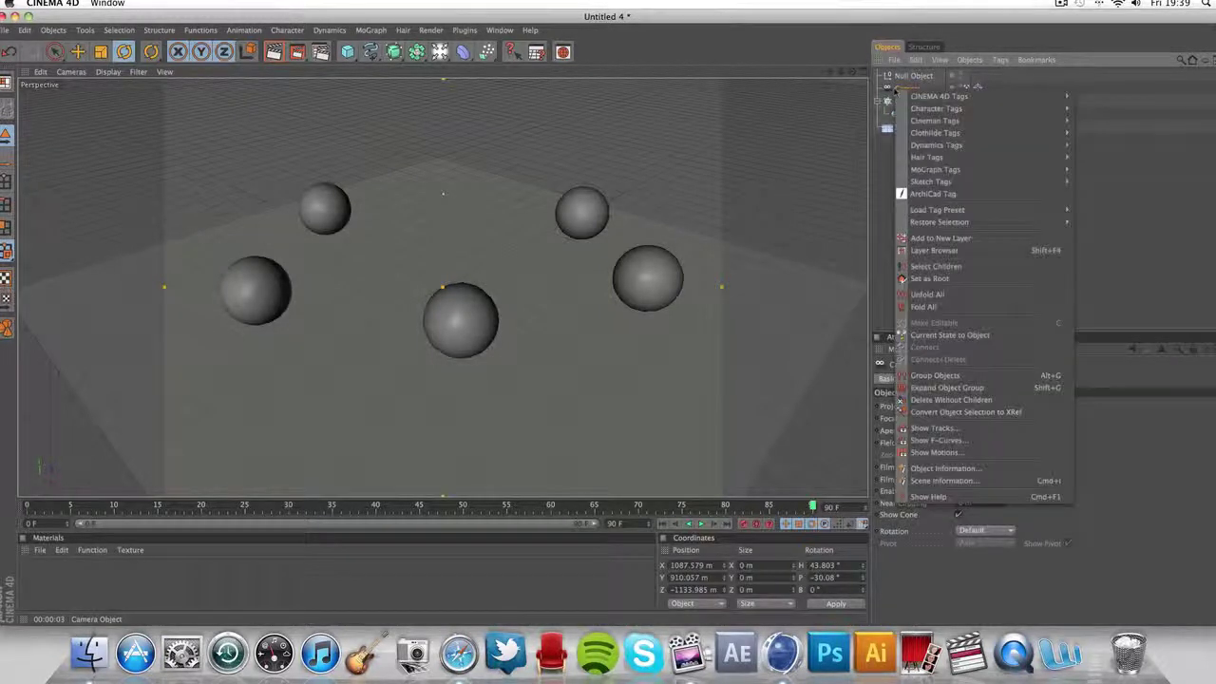
{"action": "mouse_move", "coordinate": [941, 96]}
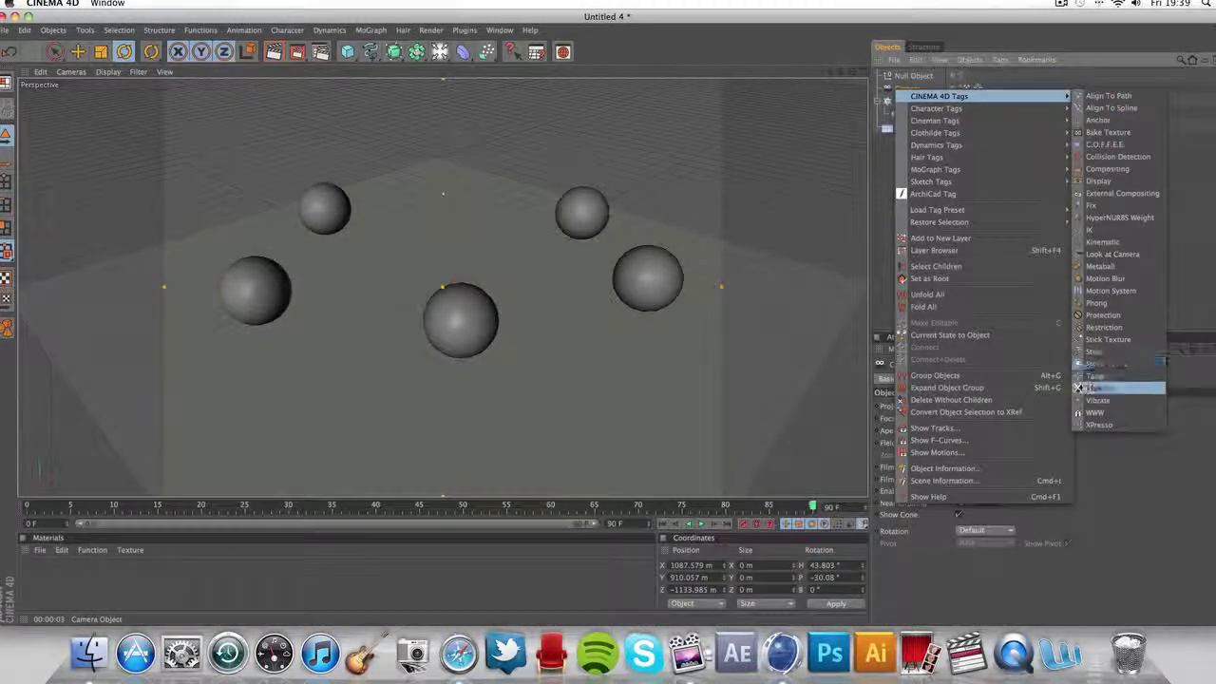
{"action": "left_click", "coordinate": [1109, 424]}
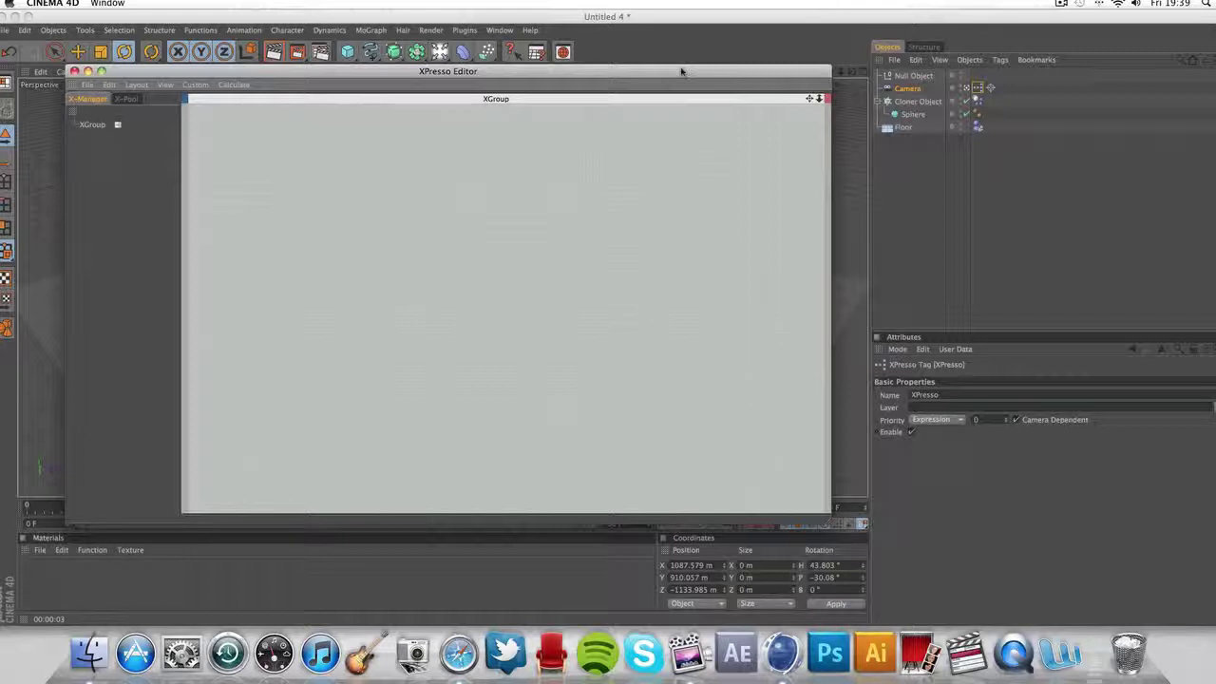
{"action": "mouse_move", "coordinate": [681, 71]}
{"action": "left_mouse_down"}
{"action": "mouse_move", "coordinate": [678, 49]}
{"action": "mouse_move", "coordinate": [678, 66]}
{"action": "left_mouse_up"}
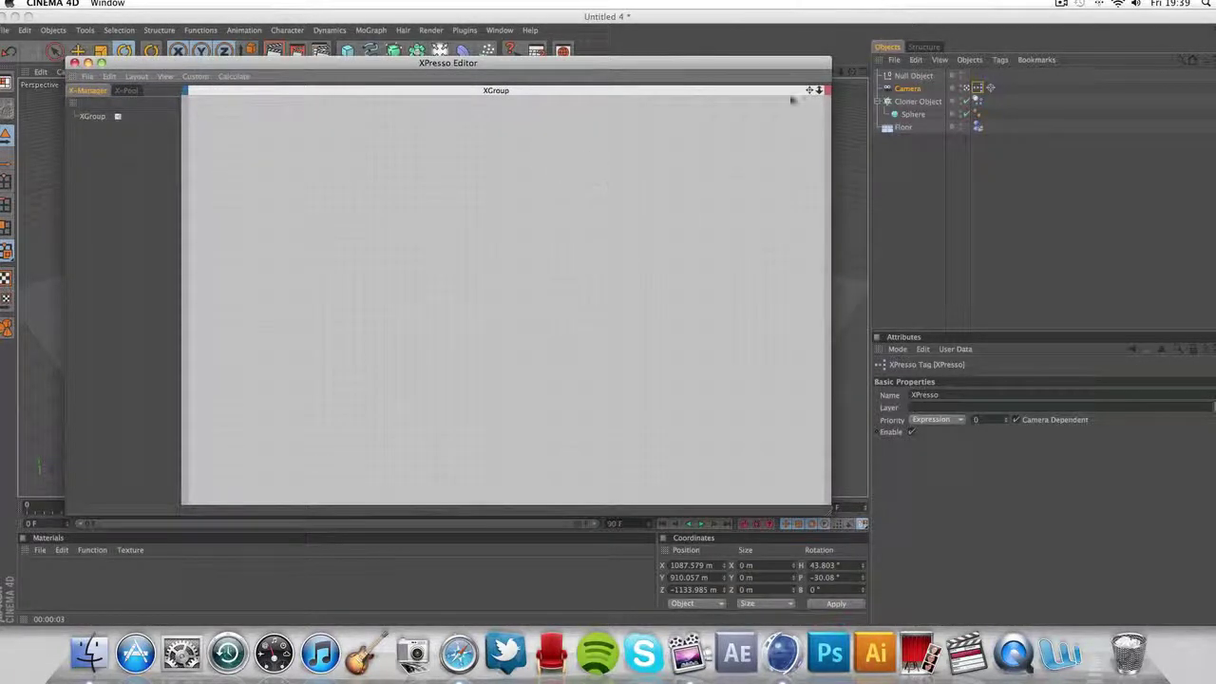
Add Null Object and Cloner Object nodes to the XPresso graph, enlarge the null's node, and space them apart with the cloner first
{"action": "left_click_drag", "start_coordinate": [907, 76], "coordinate": [582, 229]}
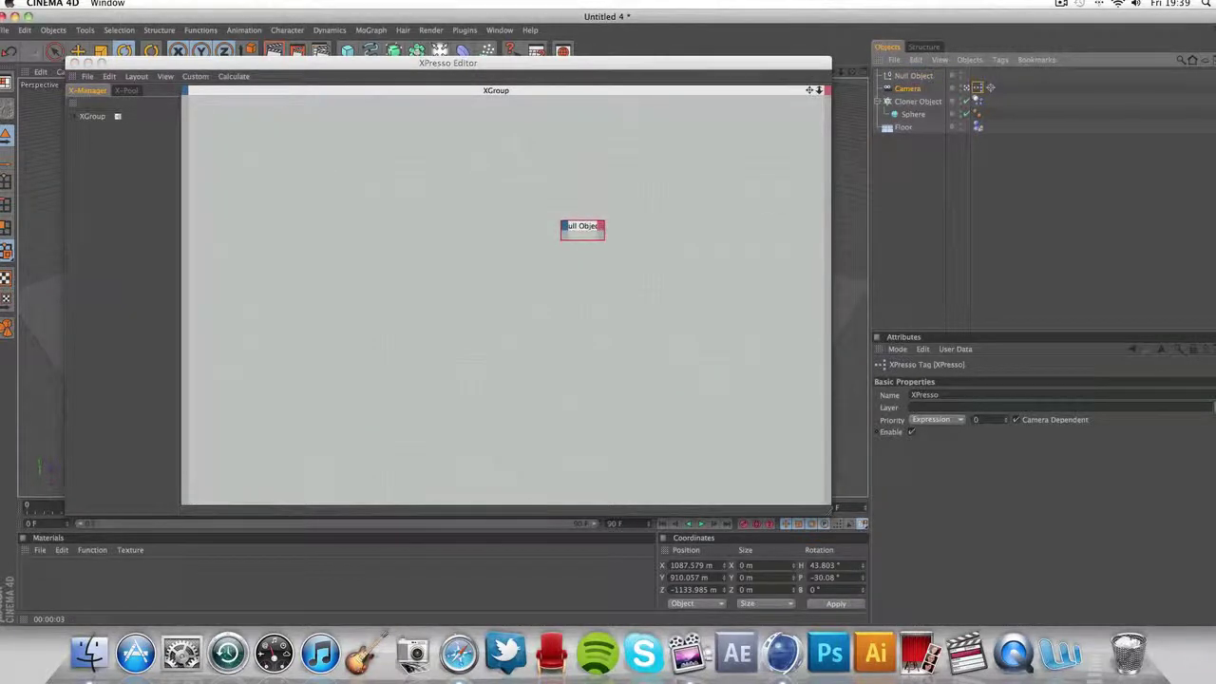
{"action": "left_click_drag", "start_coordinate": [917, 101], "coordinate": [484, 333]}
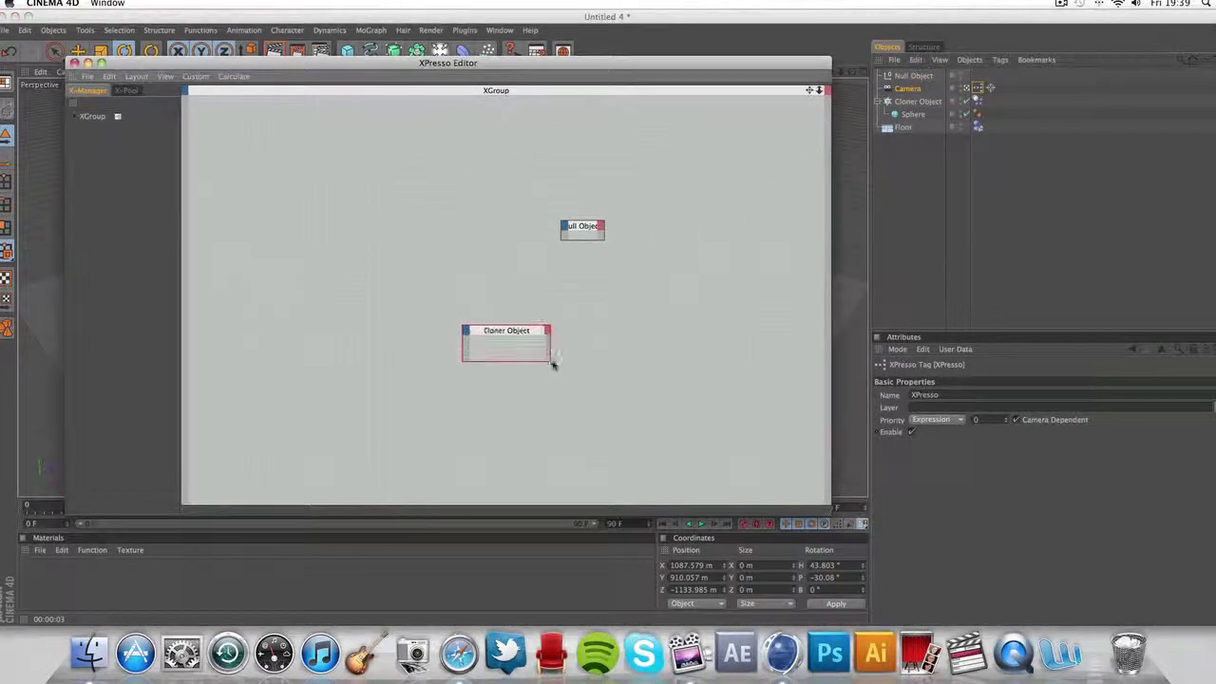
{"action": "left_click_drag", "start_coordinate": [603, 239], "coordinate": [664, 261]}
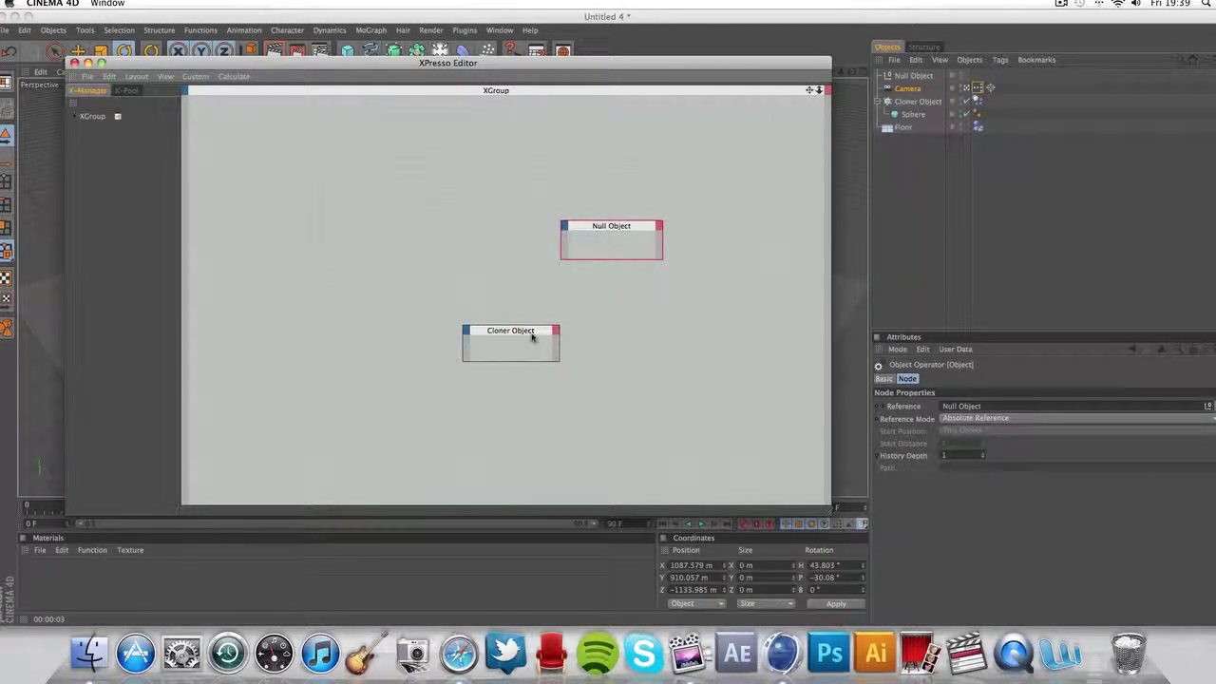
{"action": "left_click_drag", "start_coordinate": [531, 336], "coordinate": [334, 296]}
{"action": "left_click_drag", "start_coordinate": [620, 232], "coordinate": [712, 283]}
Add a Motion Graphics Data node between the Cloner Object and Null Object nodes
{"action": "right_click", "coordinate": [442, 251]}
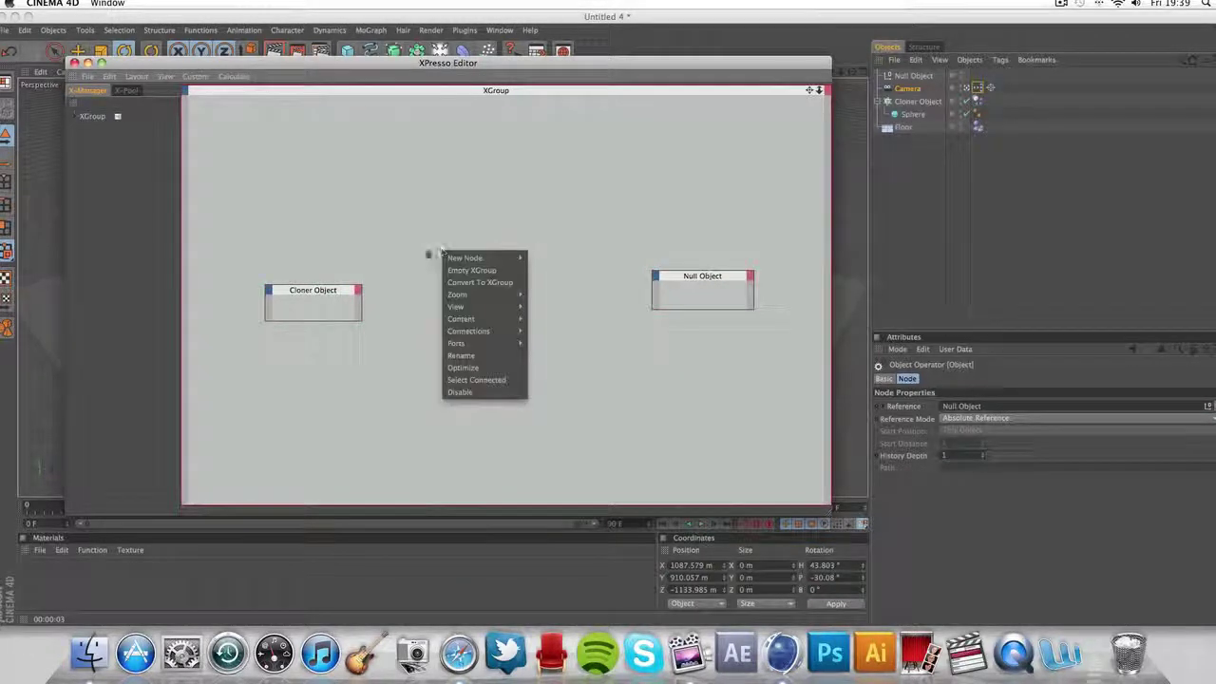
{"action": "left_click", "coordinate": [422, 256]}
{"action": "right_click", "coordinate": [492, 253]}
{"action": "mouse_move", "coordinate": [497, 259]}
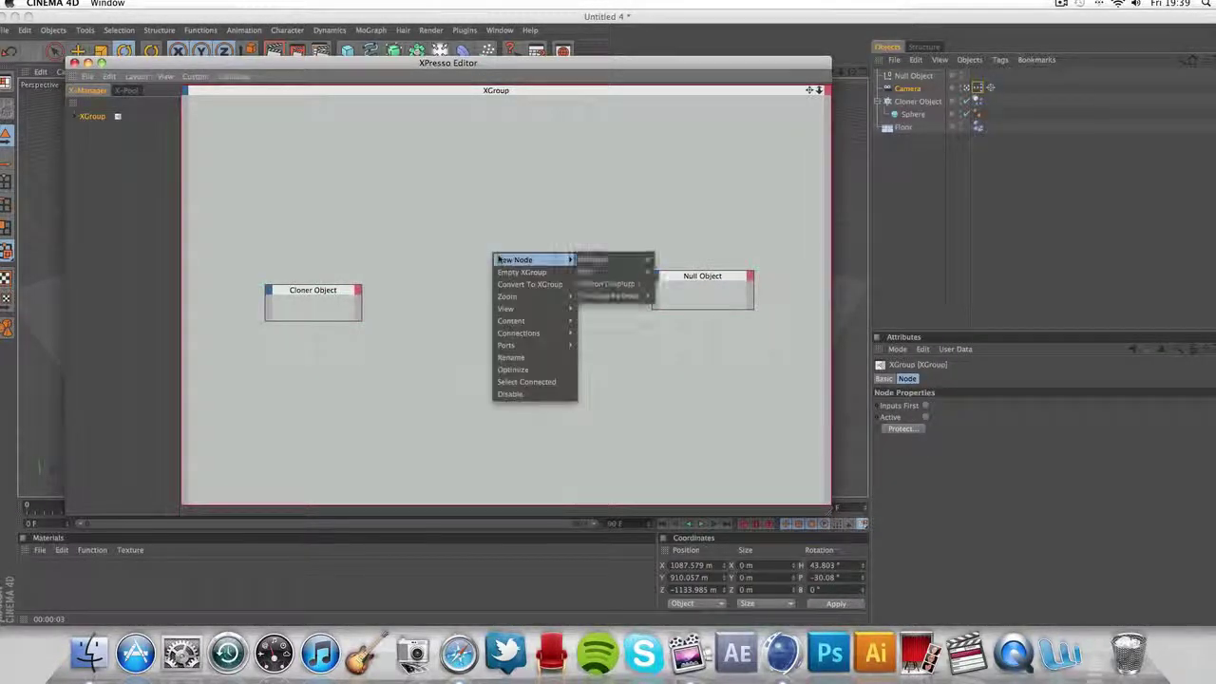
{"action": "mouse_move", "coordinate": [627, 285]}
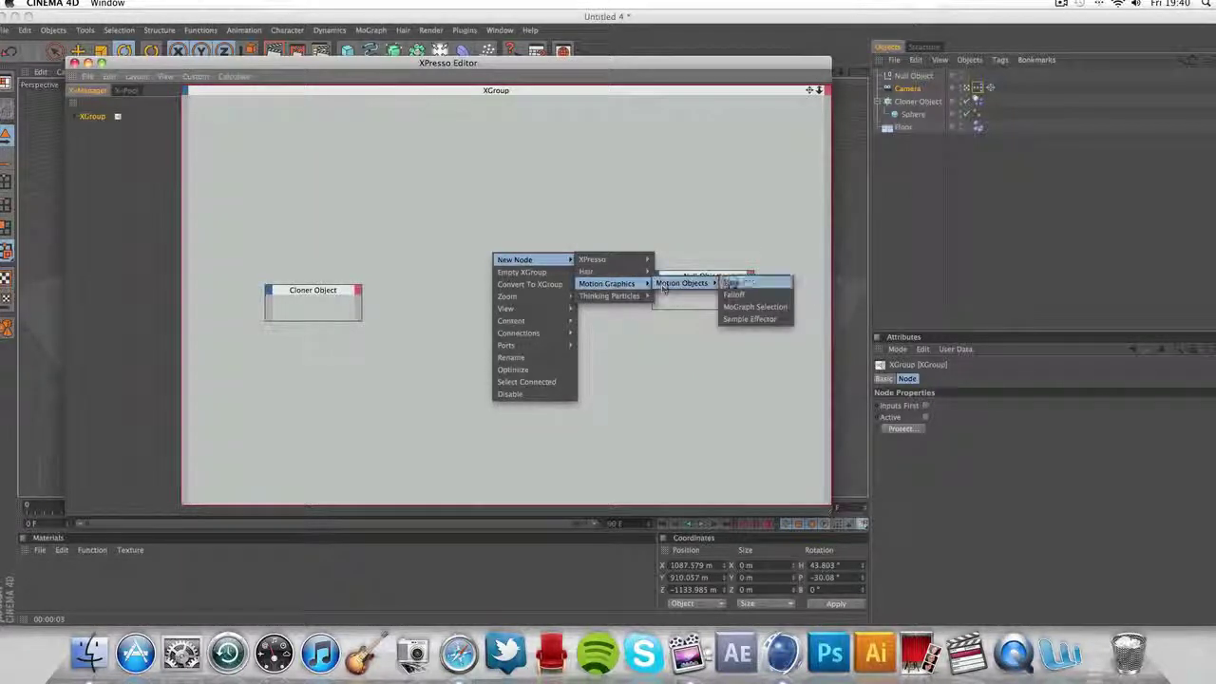
{"action": "left_click", "coordinate": [732, 282]}
{"action": "left_click_drag", "start_coordinate": [481, 245], "coordinate": [482, 237]}
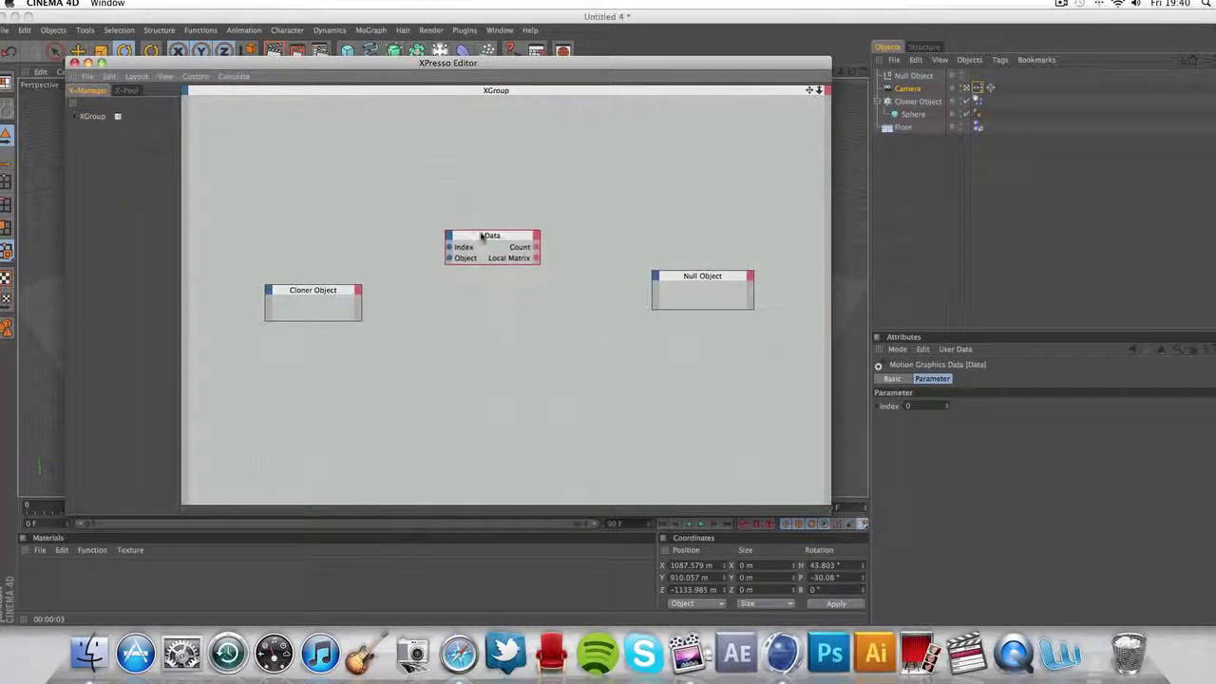
Give the Cloner Object node an Object output and connect it to the Data node's Object input
{"action": "left_click", "coordinate": [347, 292]}
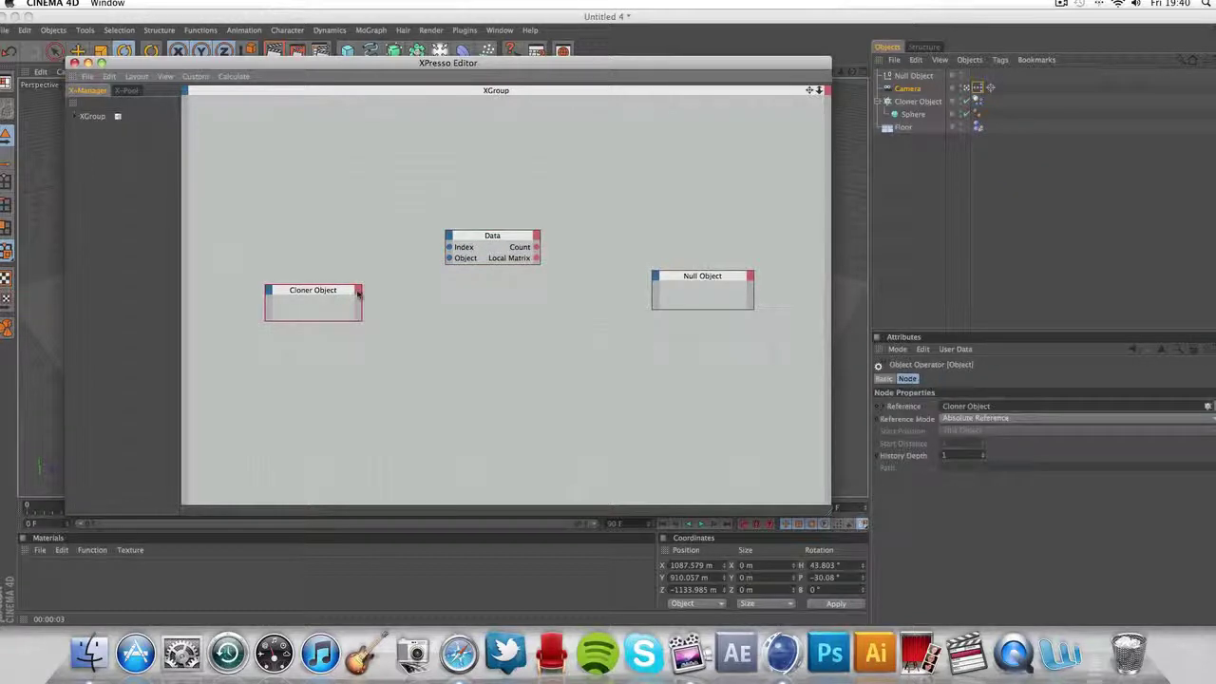
{"action": "left_click", "coordinate": [357, 291]}
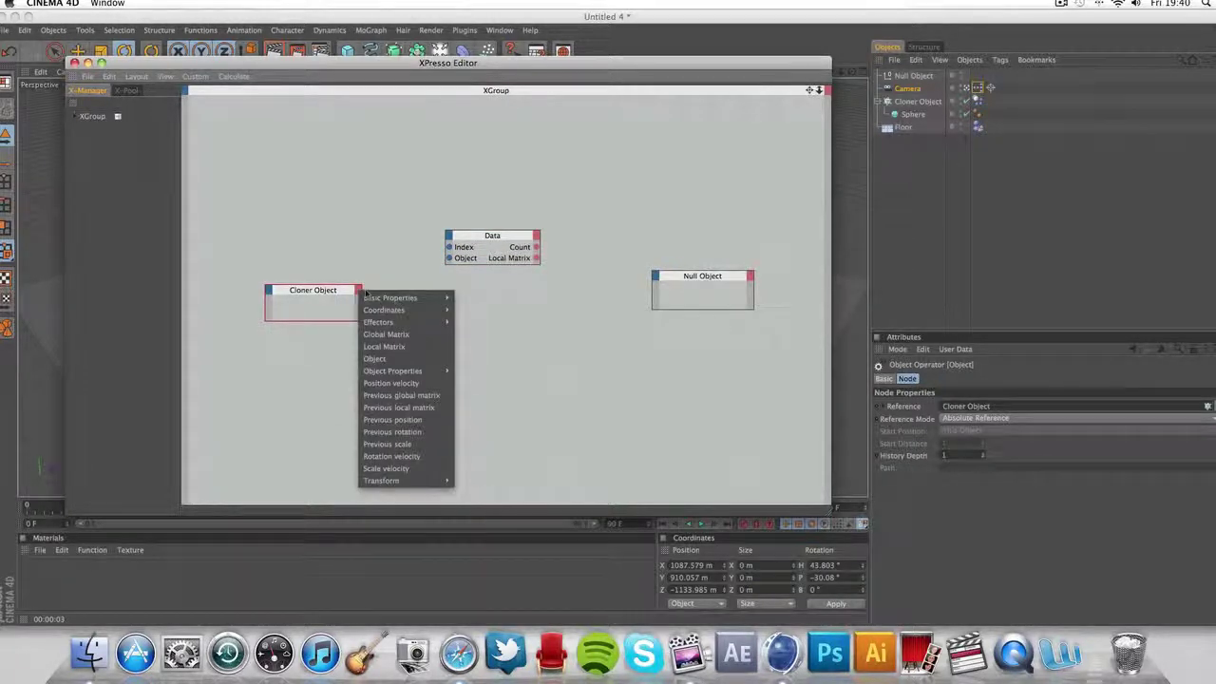
{"action": "left_click", "coordinate": [375, 358]}
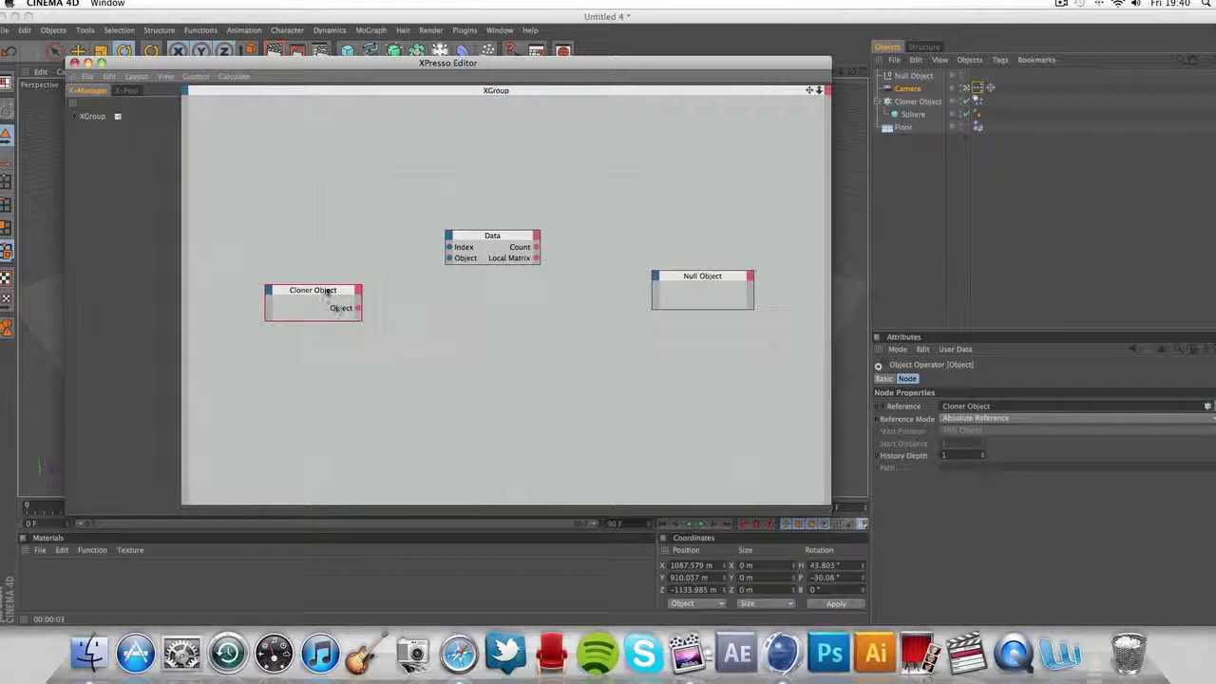
{"action": "left_click_drag", "start_coordinate": [326, 293], "coordinate": [449, 258]}
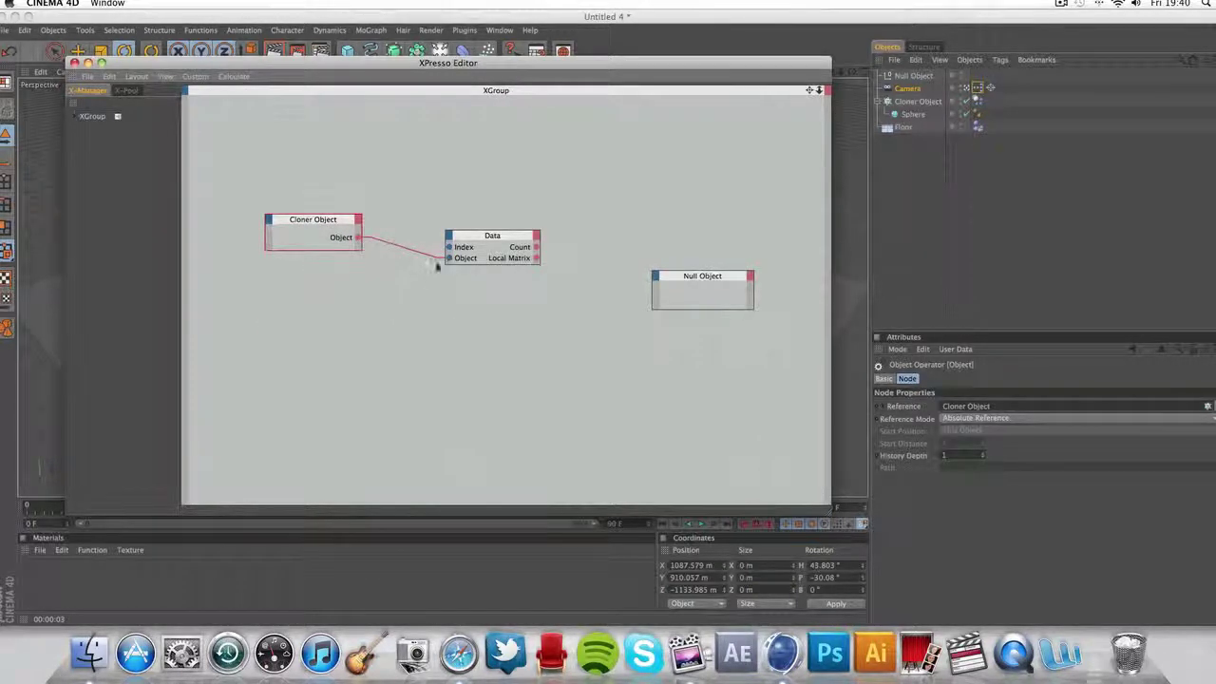
{"action": "scroll", "coordinate": [501, 271], "scroll_direction": "up", "scroll_amount": 5}
{"action": "scroll", "coordinate": [507, 264], "scroll_direction": "down", "scroll_amount": 4}
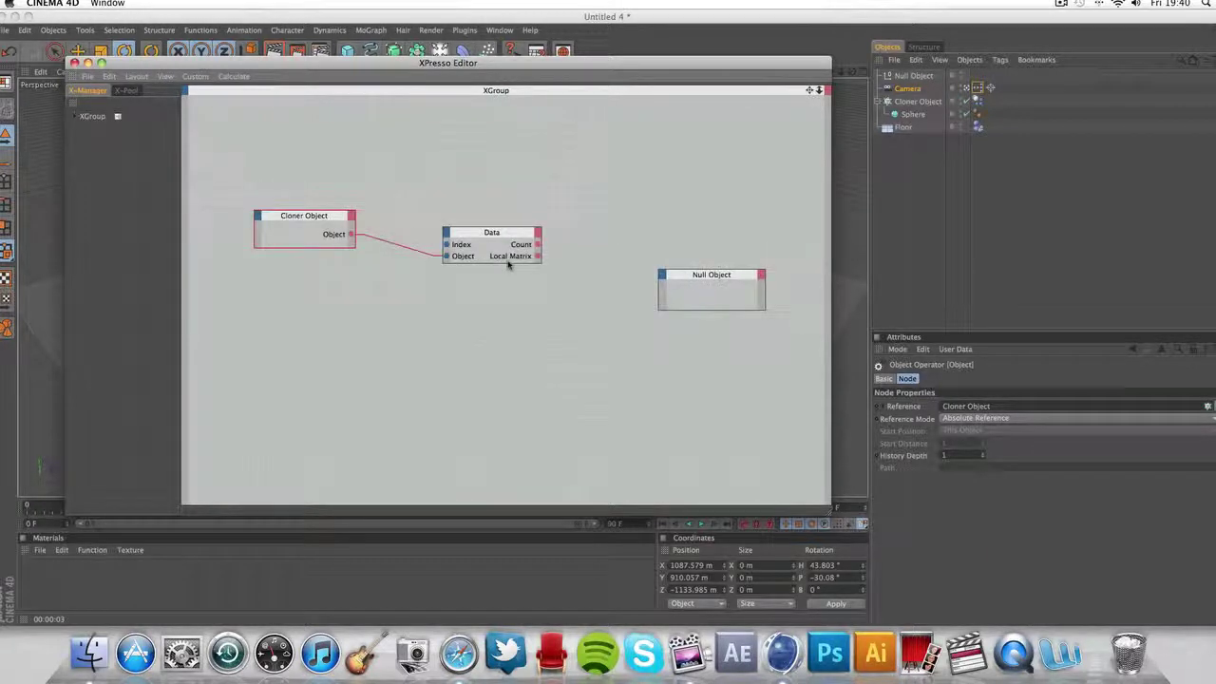
Connect a Global Matrix output on the Data node to a Global Matrix input on the Null Object node, and close the XPresso Editor
{"action": "left_click_drag", "start_coordinate": [700, 274], "coordinate": [702, 264]}
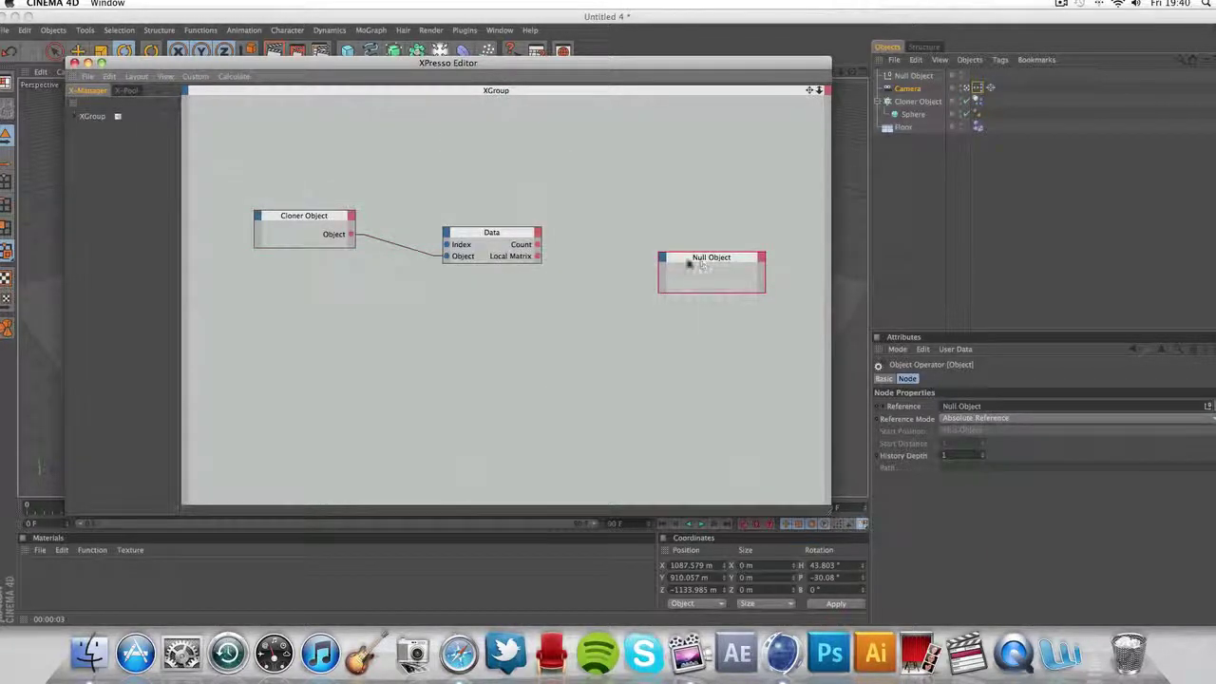
{"action": "left_click", "coordinate": [662, 257]}
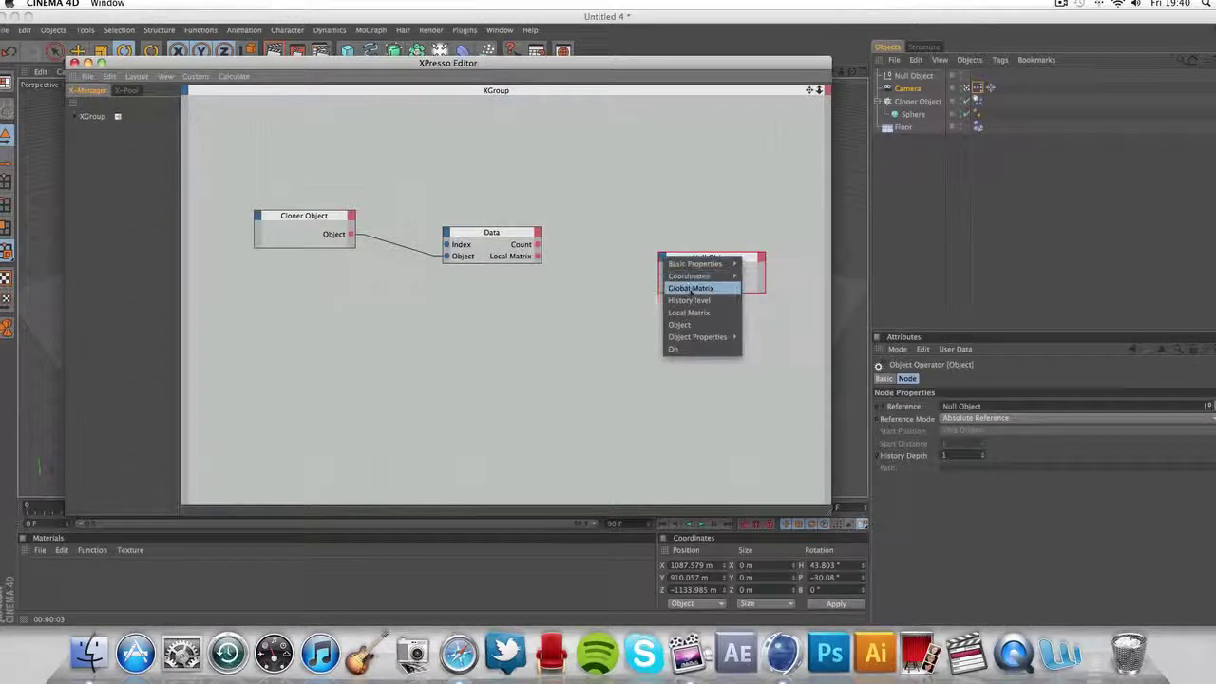
{"action": "left_click", "coordinate": [693, 287]}
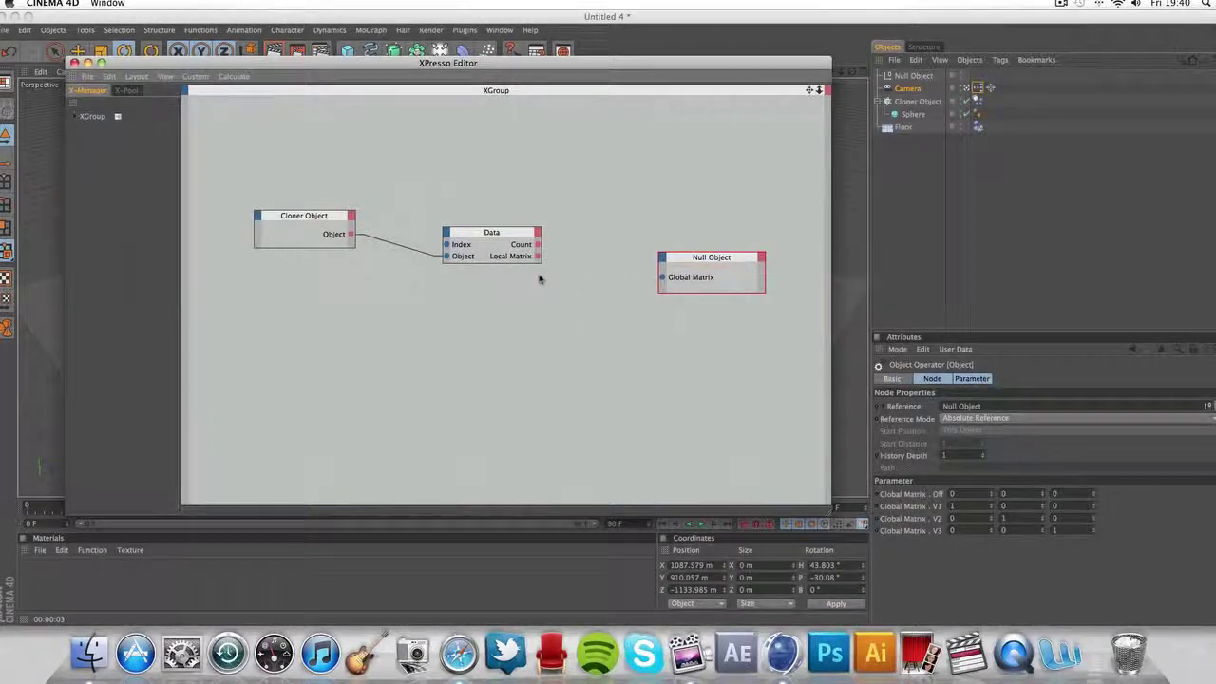
{"action": "left_click", "coordinate": [539, 232]}
{"action": "left_click", "coordinate": [557, 261]}
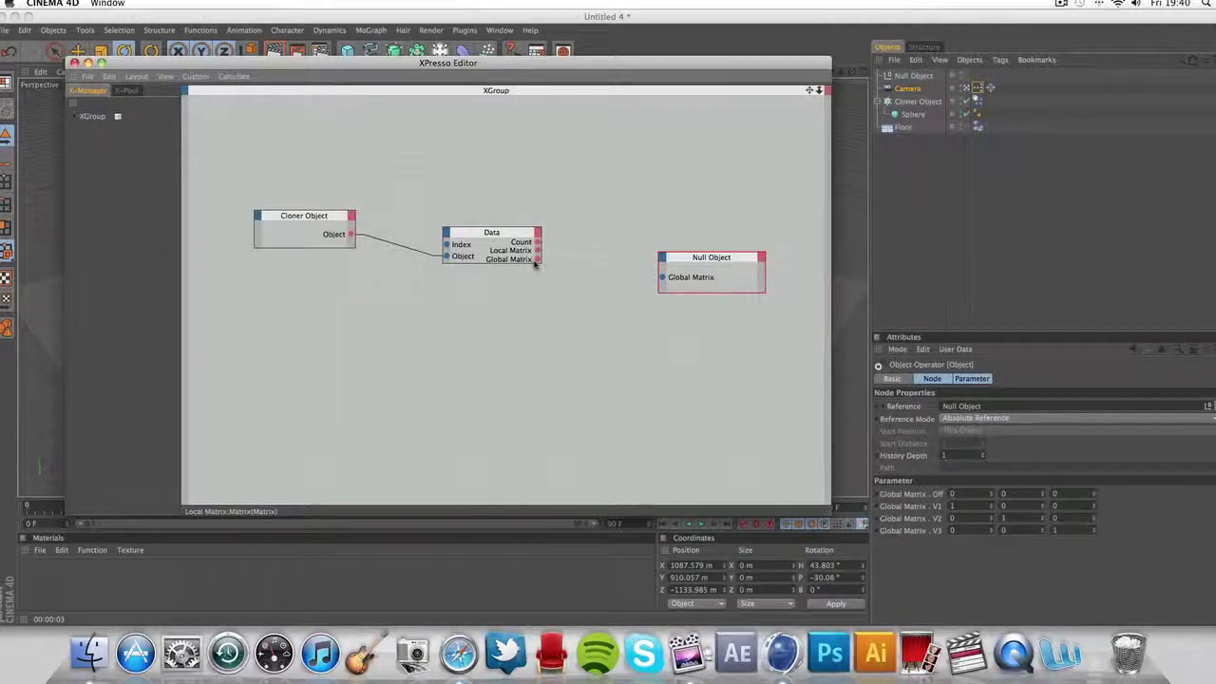
{"action": "left_click_drag", "start_coordinate": [536, 259], "coordinate": [647, 279]}
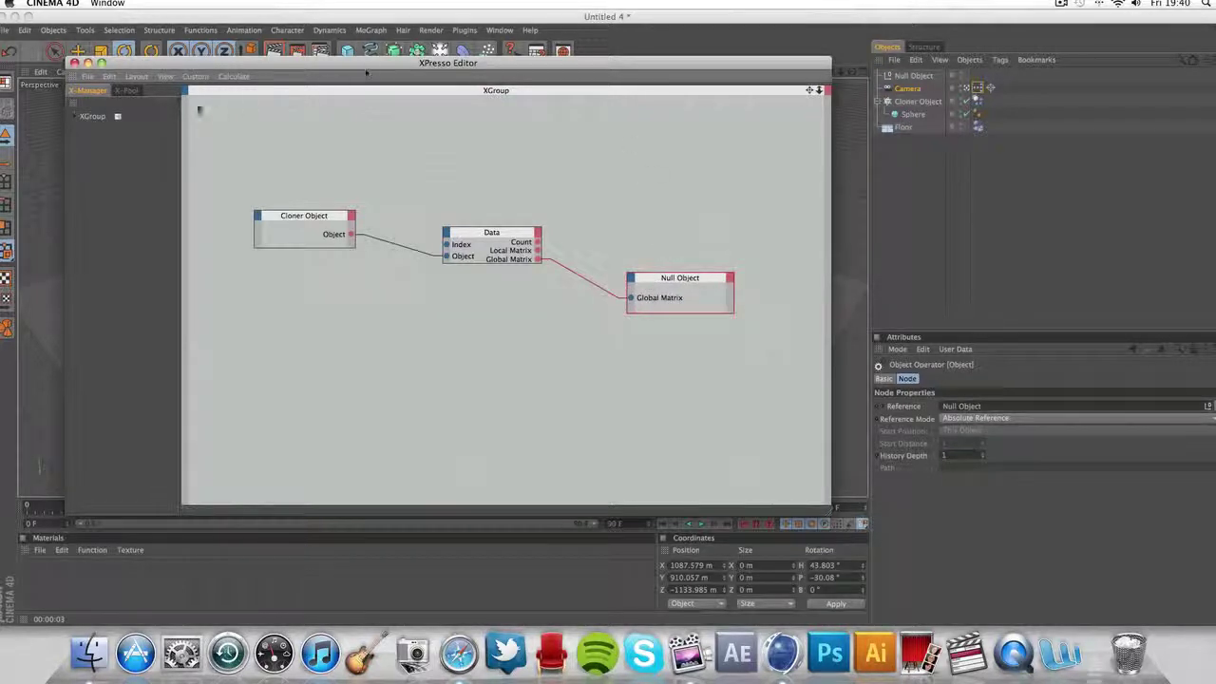
{"action": "left_click", "coordinate": [74, 62]}
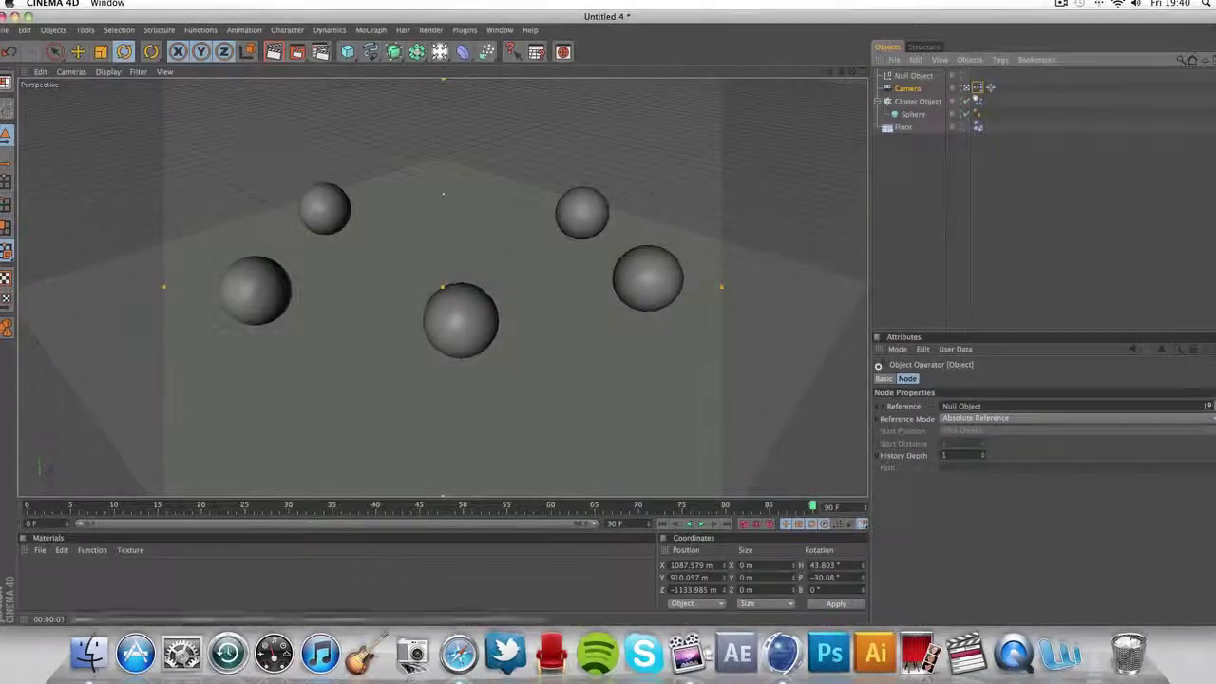
Play the simulation from frame 0 to check how the camera follows the clone
{"action": "left_click", "coordinate": [662, 524]}
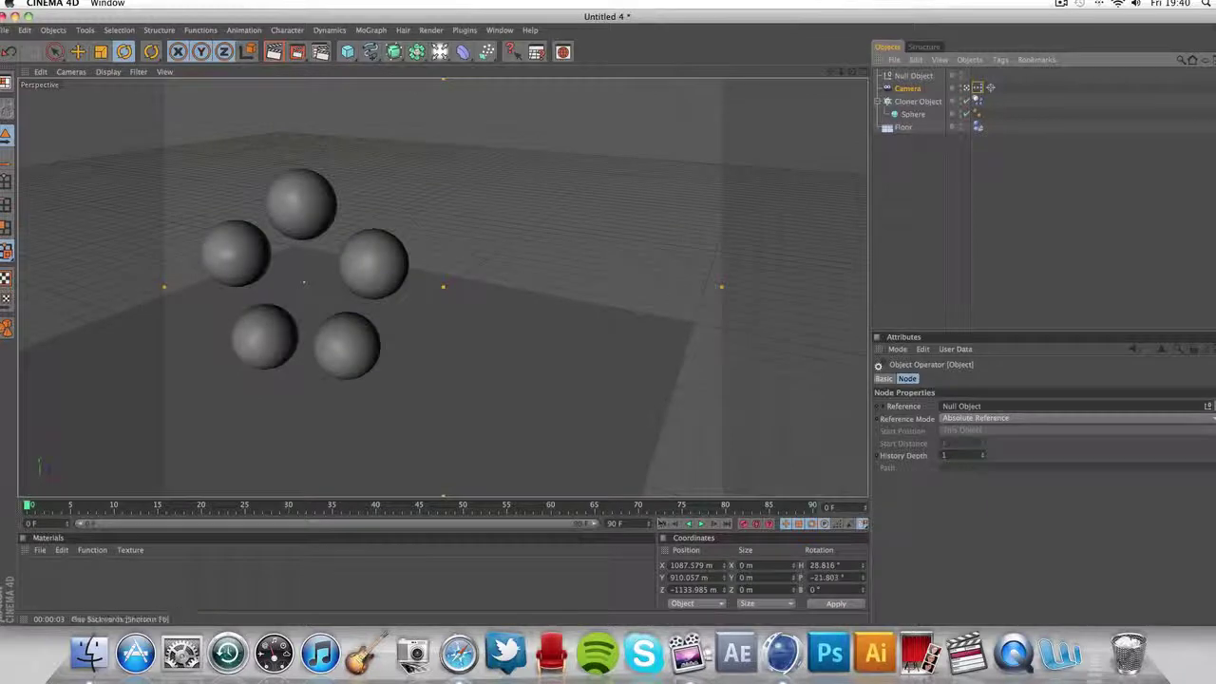
{"action": "left_click", "coordinate": [701, 523]}
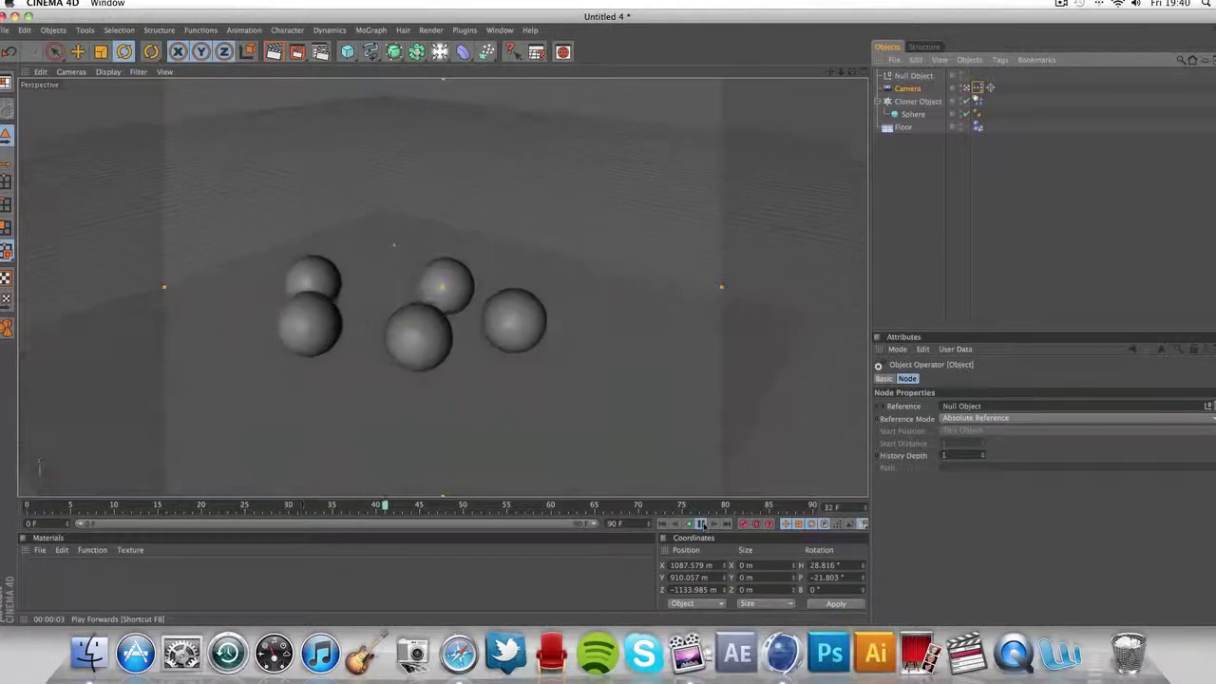
Move the camera in close to the followed sphere and replay the simulation from frame 0
{"action": "scroll", "coordinate": [580, 321], "scroll_direction": "up", "scroll_amount": 10}
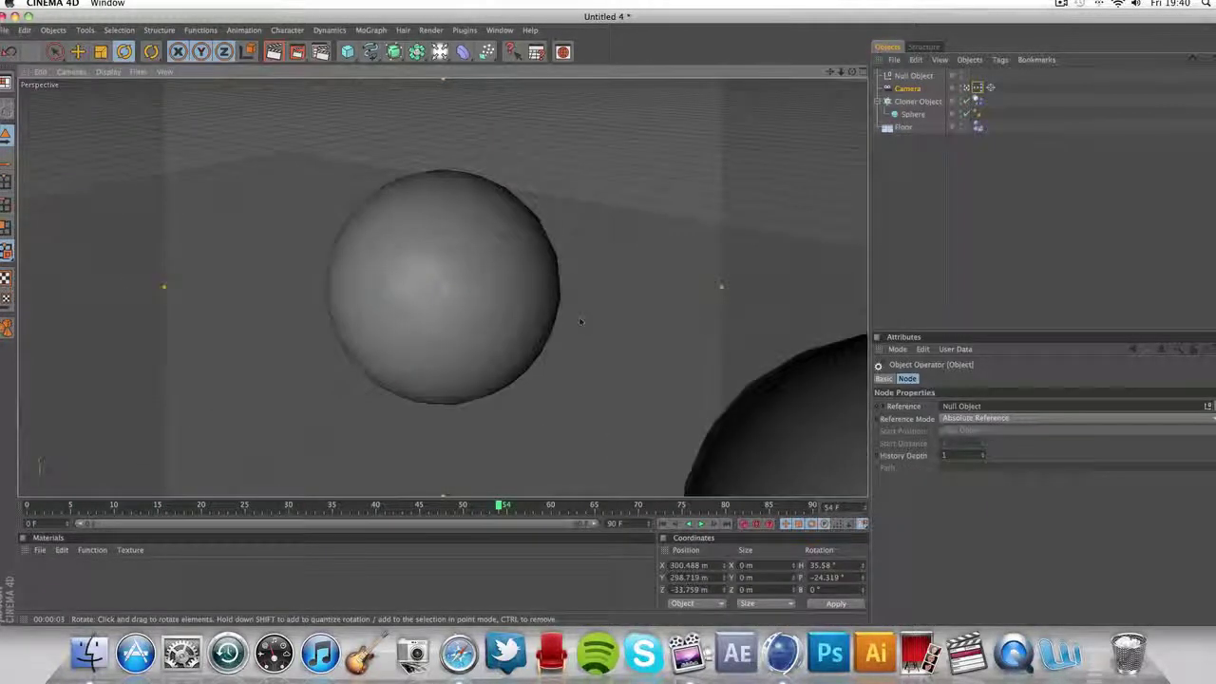
{"action": "scroll", "coordinate": [584, 324], "scroll_direction": "up", "scroll_amount": 2}
{"action": "scroll", "coordinate": [580, 321], "scroll_direction": "up", "scroll_amount": 3}
{"action": "scroll", "coordinate": [581, 321], "scroll_direction": "down", "scroll_amount": 6}
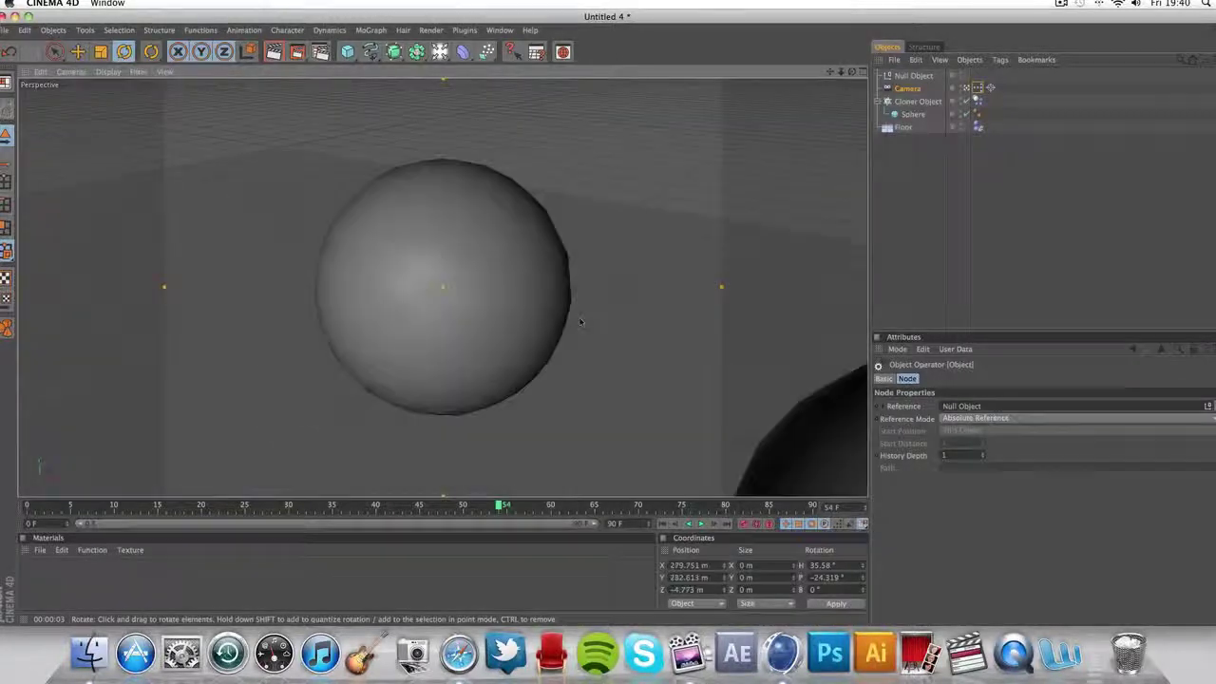
{"action": "scroll", "coordinate": [581, 321], "scroll_direction": "up", "scroll_amount": 3}
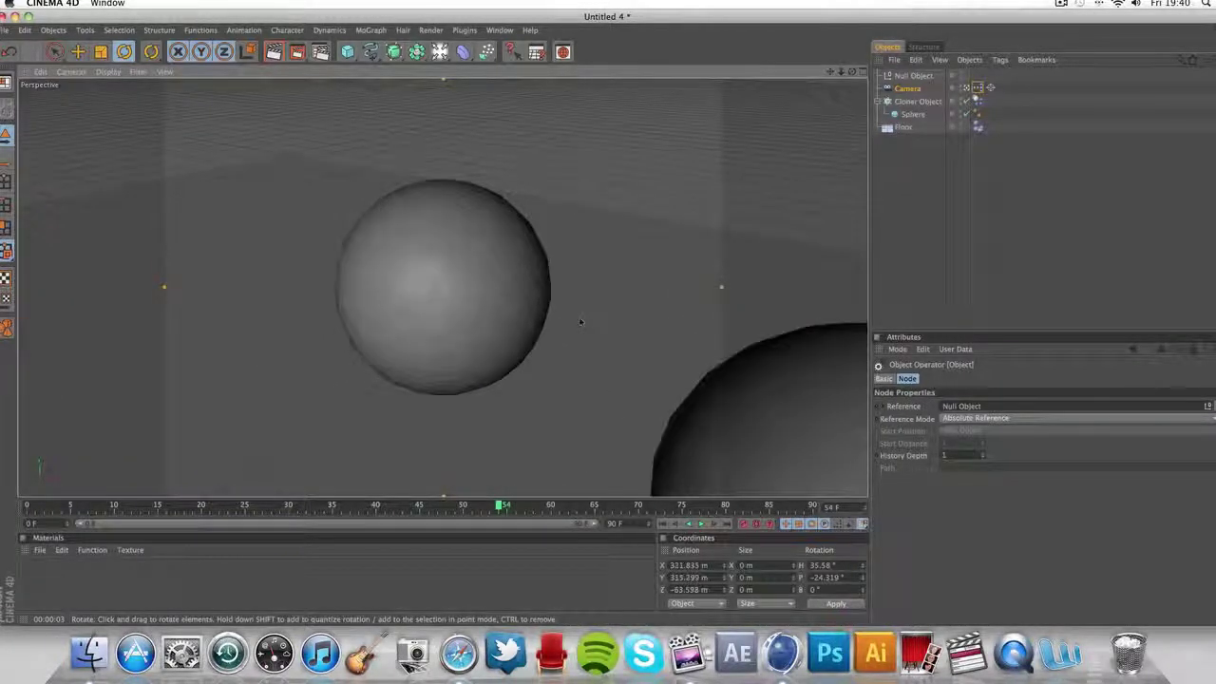
{"action": "left_click", "coordinate": [662, 523]}
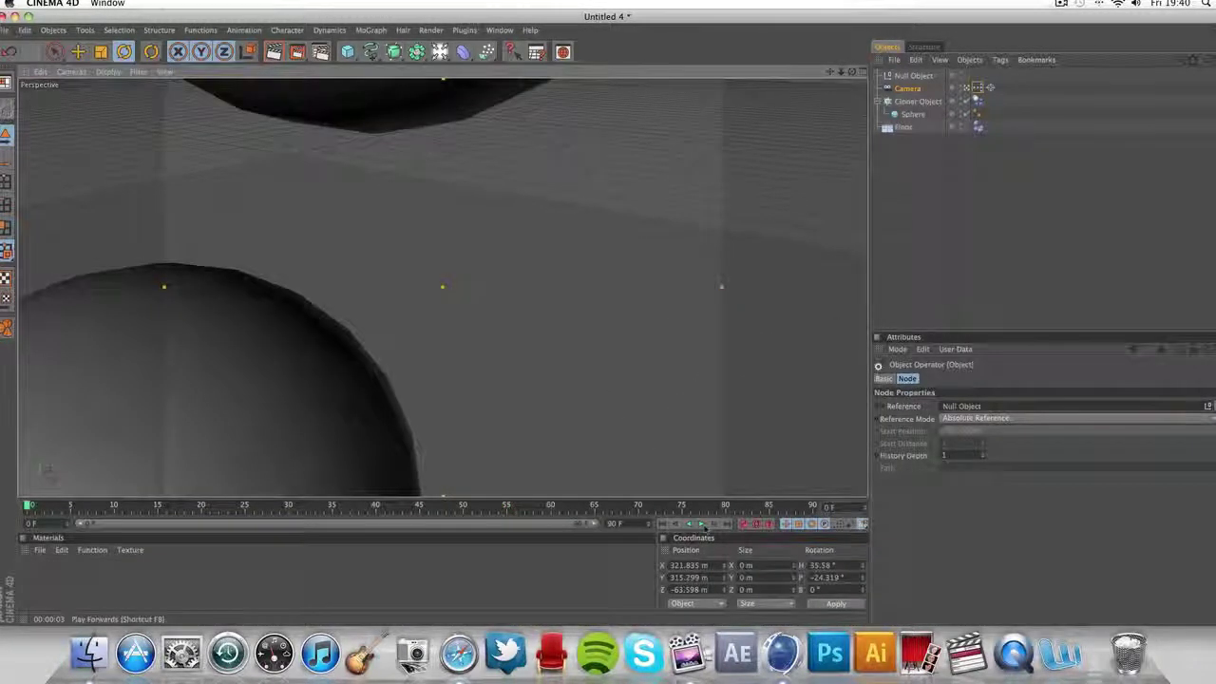
{"action": "left_click", "coordinate": [701, 524]}
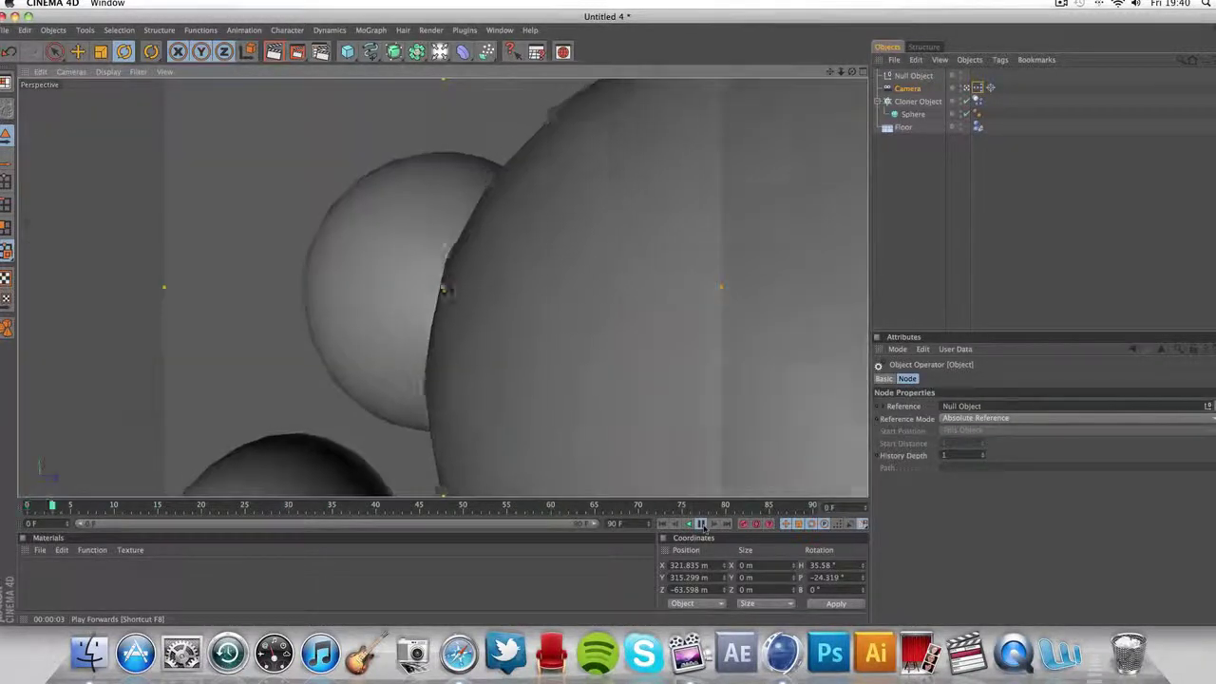
Pause the playback, pull the camera back from the spheres, and resume the simulation
{"action": "left_click", "coordinate": [702, 524]}
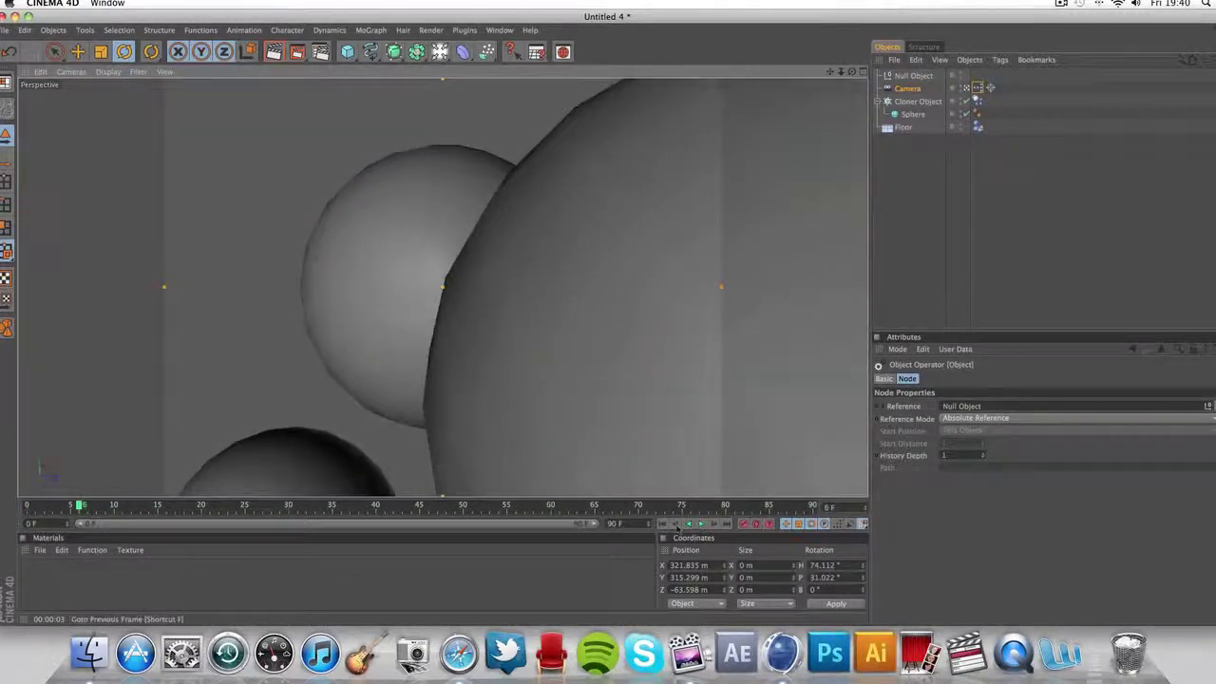
{"action": "scroll", "coordinate": [570, 286], "scroll_direction": "down", "scroll_amount": 10}
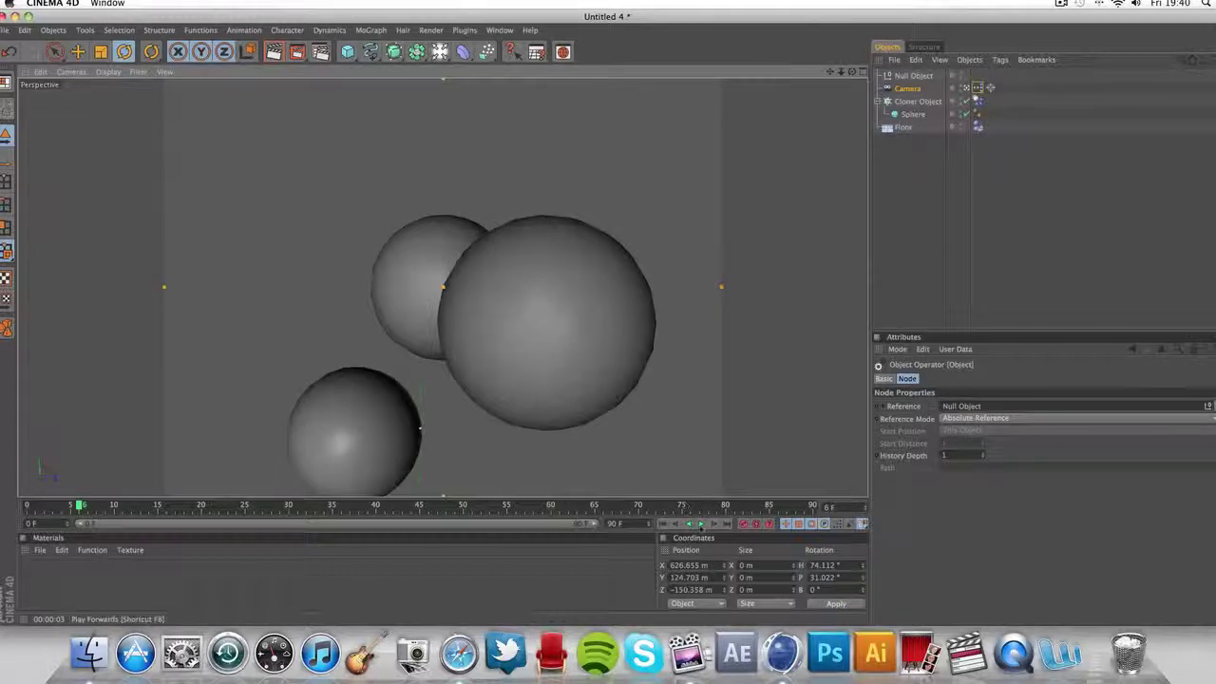
{"action": "left_click", "coordinate": [701, 525]}
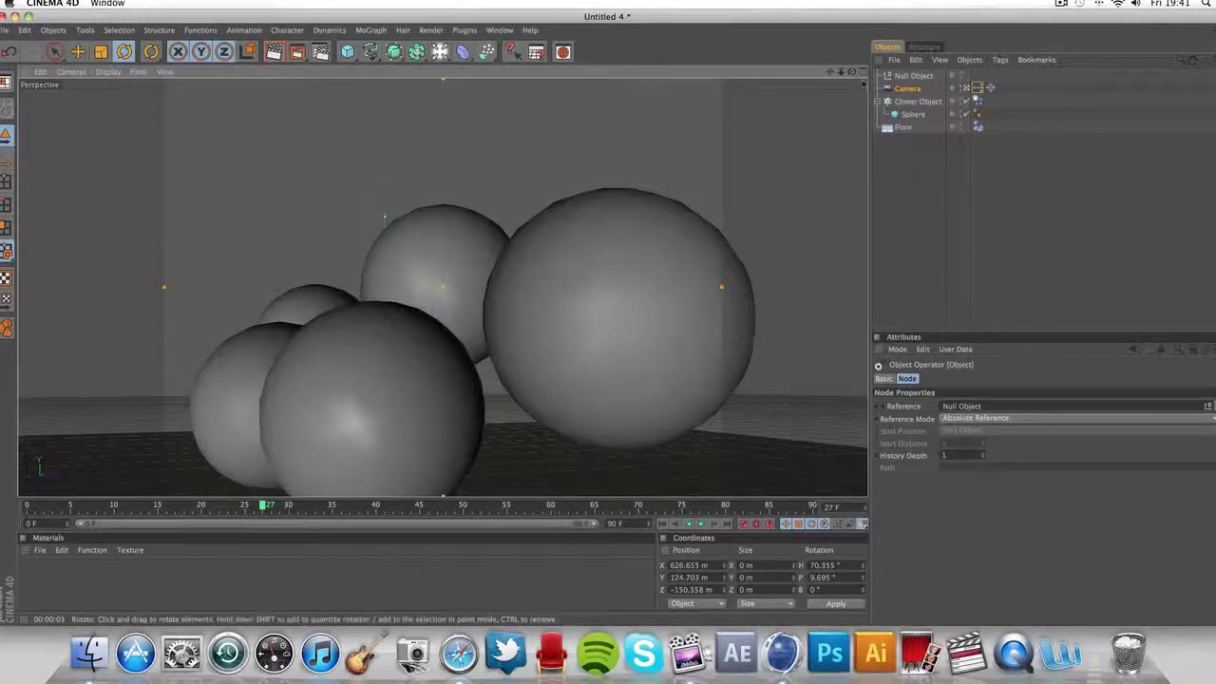
Adjust the camera's distance to the spheres, replay the simulation from frame 0, and move the camera in closer
{"action": "scroll", "coordinate": [808, 372], "scroll_direction": "up", "scroll_amount": 4}
{"action": "scroll", "coordinate": [808, 372], "scroll_direction": "down", "scroll_amount": 10}
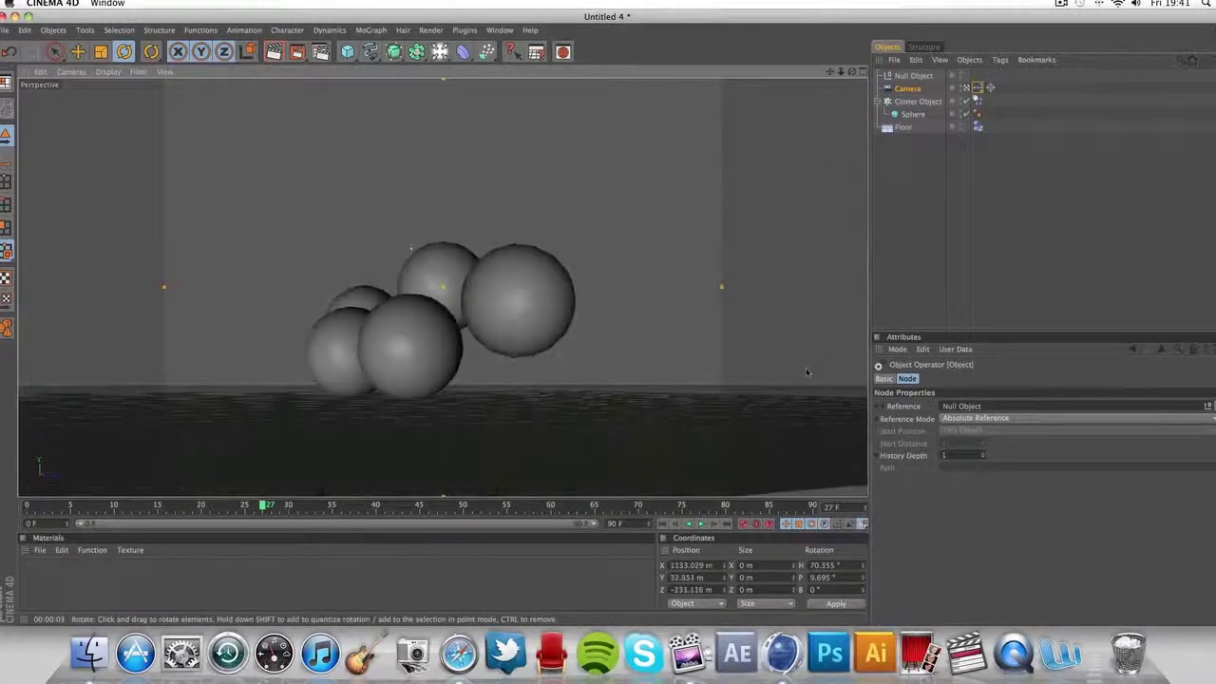
{"action": "scroll", "coordinate": [807, 372], "scroll_direction": "up", "scroll_amount": 5}
{"action": "scroll", "coordinate": [807, 373], "scroll_direction": "up", "scroll_amount": 3}
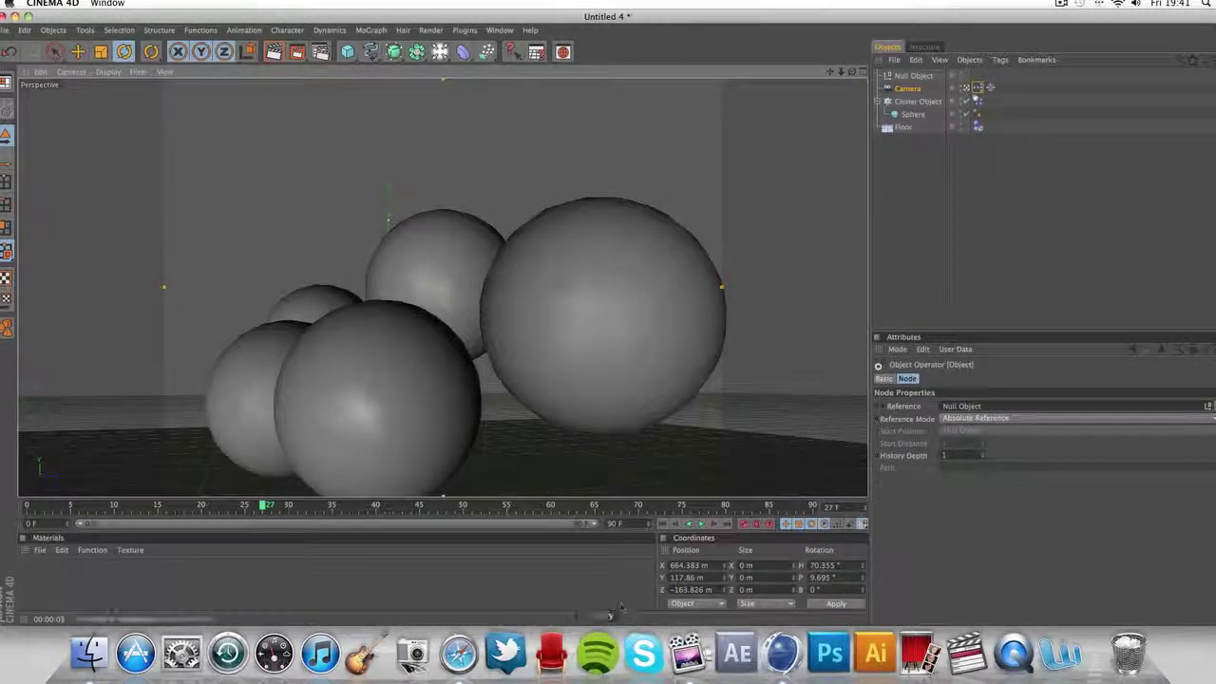
{"action": "left_click", "coordinate": [663, 524]}
{"action": "left_click", "coordinate": [701, 524]}
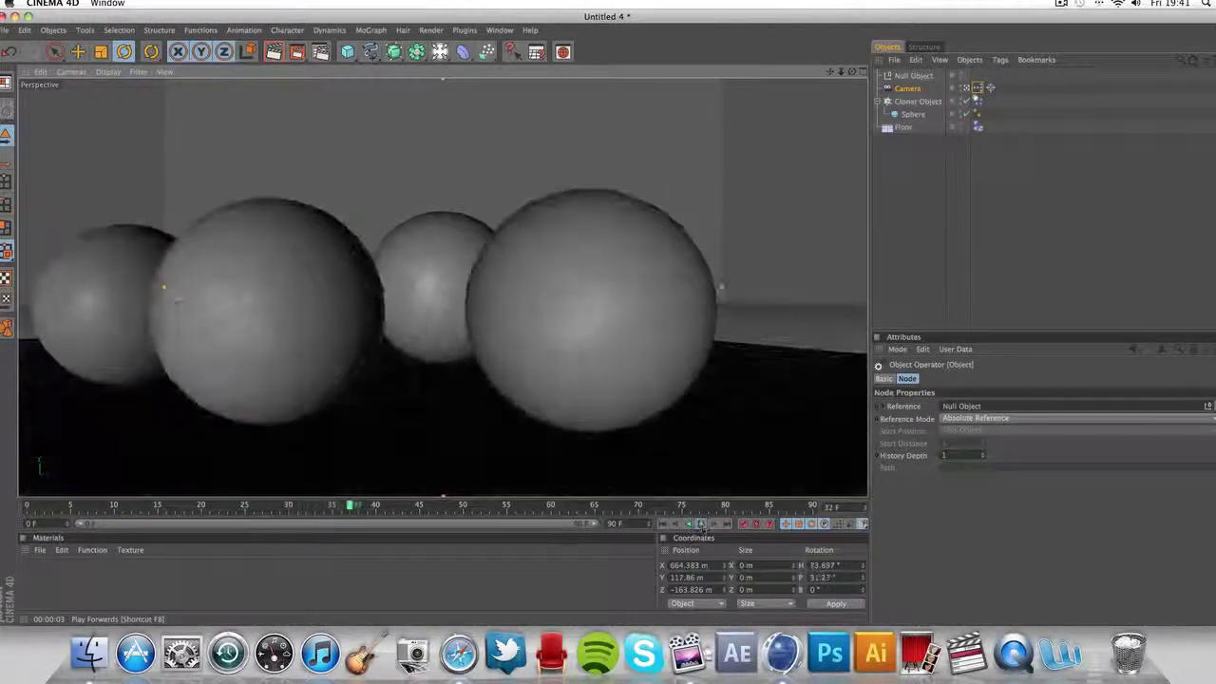
{"action": "scroll", "coordinate": [764, 307], "scroll_direction": "up", "scroll_amount": 5}
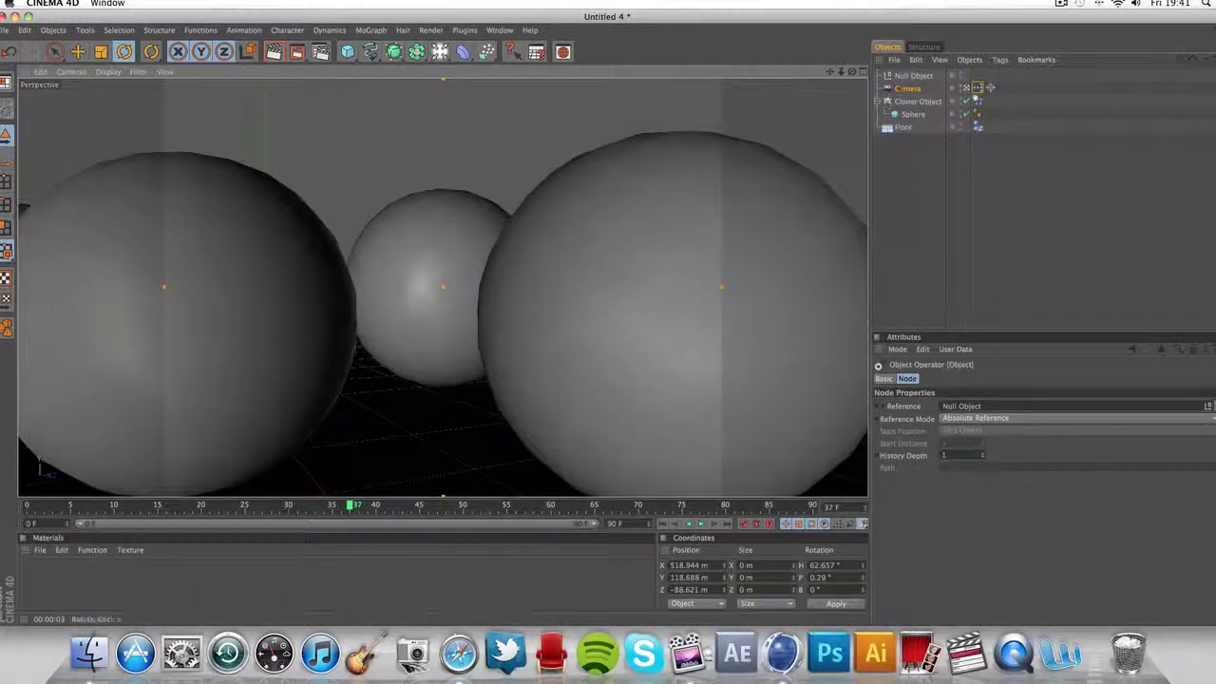
Add a user data entry named Selection to the Camera, with the unit set to Real and a step of 1
{"action": "left_click", "coordinate": [908, 88]}
{"action": "left_click", "coordinate": [954, 350]}
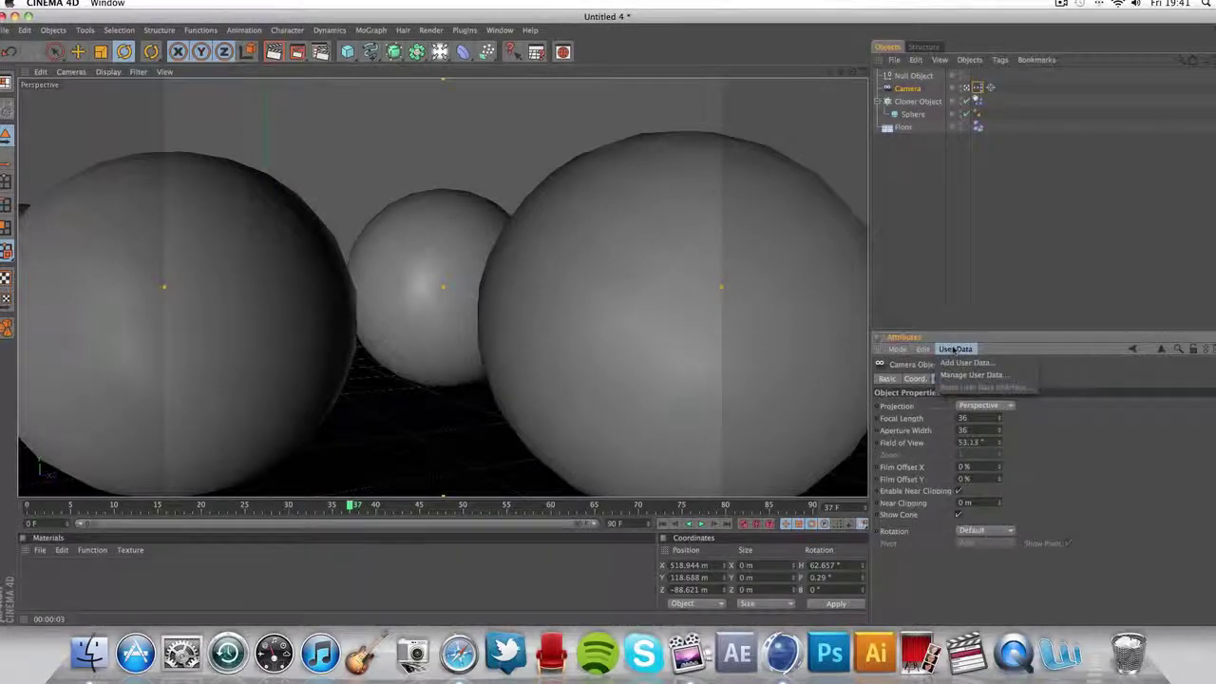
{"action": "left_click", "coordinate": [965, 362]}
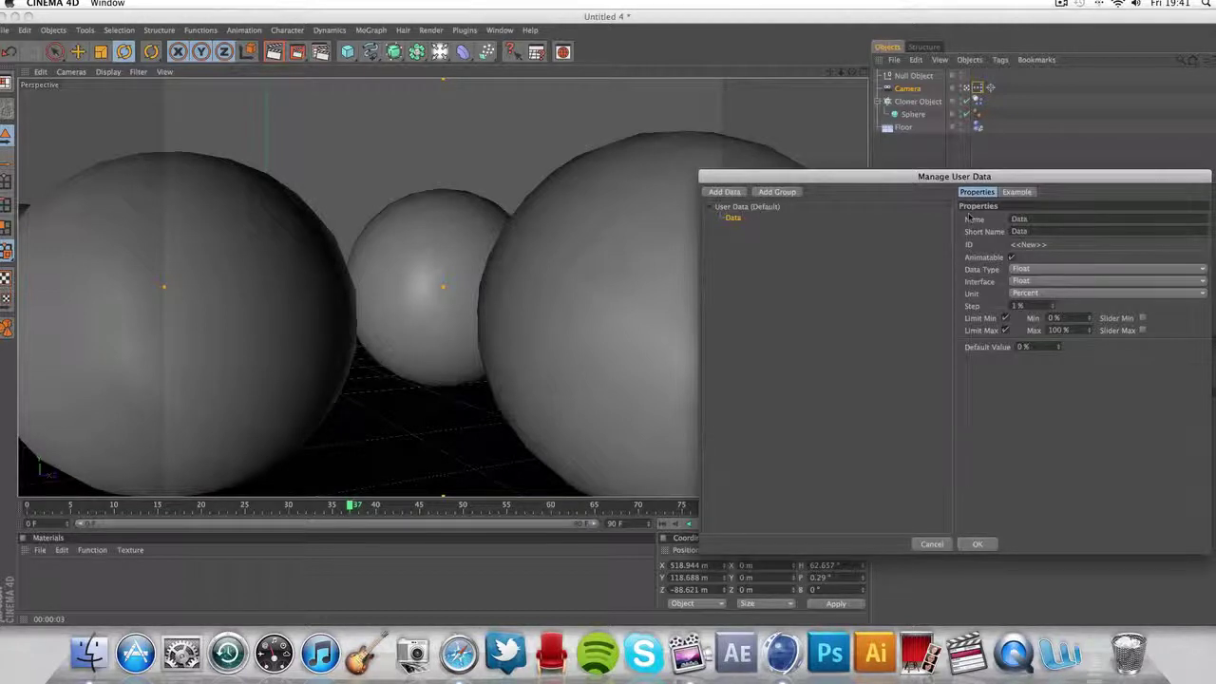
{"action": "double_click", "coordinate": [1021, 219]}
{"action": "left_click", "coordinate": [1027, 293]}
{"action": "left_click", "coordinate": [1028, 306]}
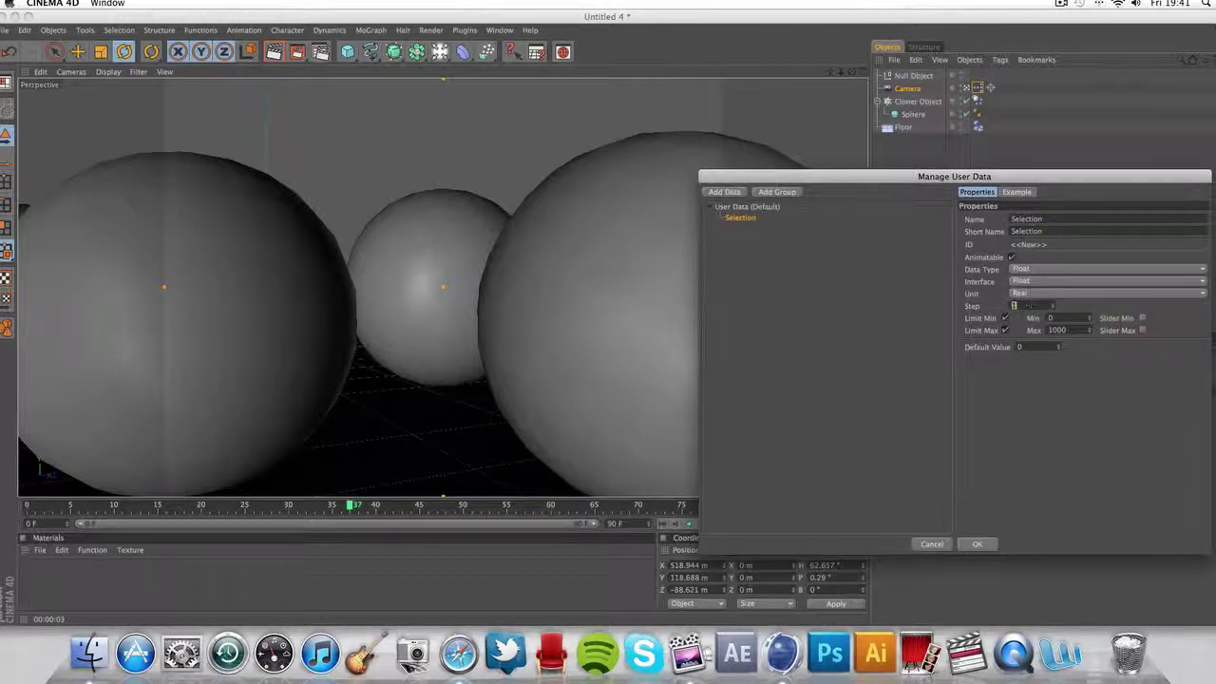
Turn off the maximum limit for the Selection user data and accept the entry
{"action": "left_click", "coordinate": [1007, 333]}
{"action": "left_click", "coordinate": [1007, 332]}
{"action": "left_click", "coordinate": [1005, 330]}
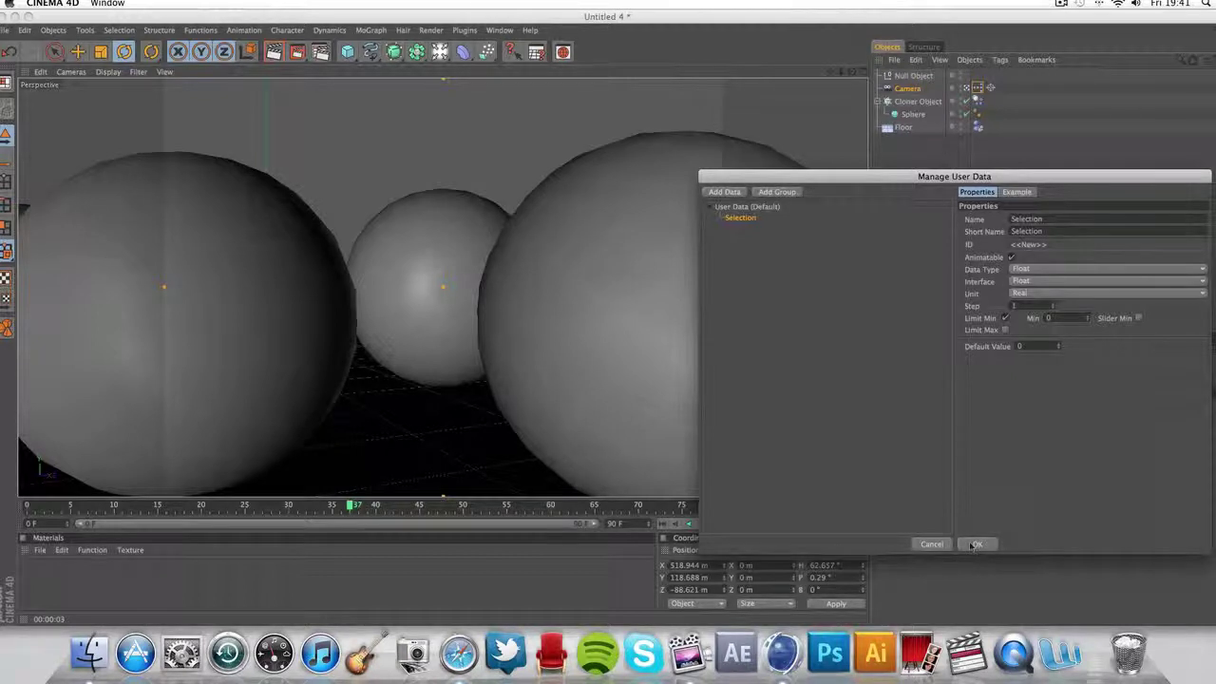
{"action": "left_click", "coordinate": [975, 544]}
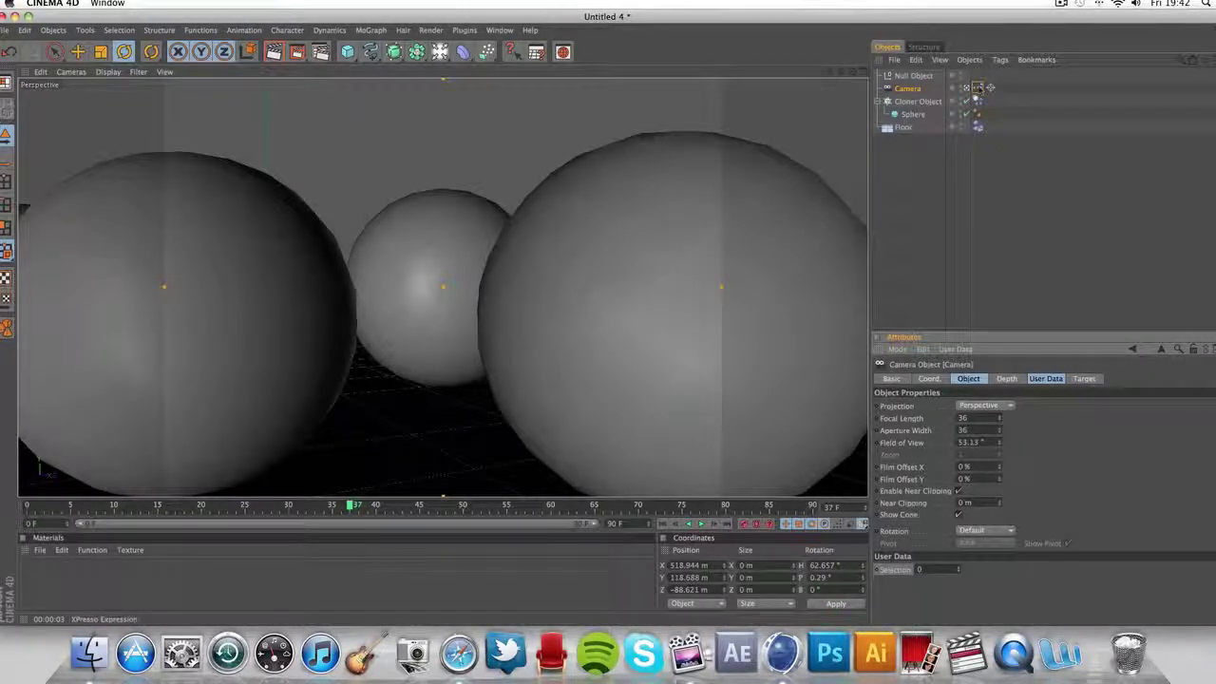
Open the Camera's XPresso expression, add the Camera as a node below the Cloner Object node, and enlarge the new node
{"action": "double_click", "coordinate": [977, 88]}
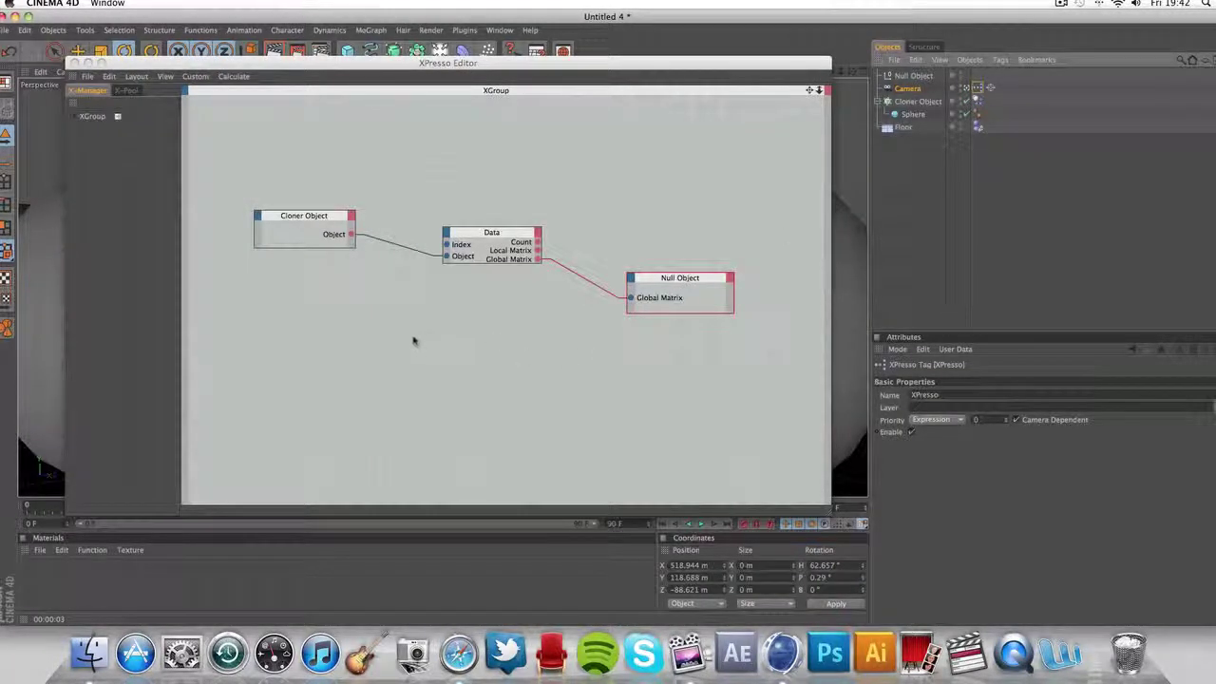
{"action": "left_click", "coordinate": [335, 229]}
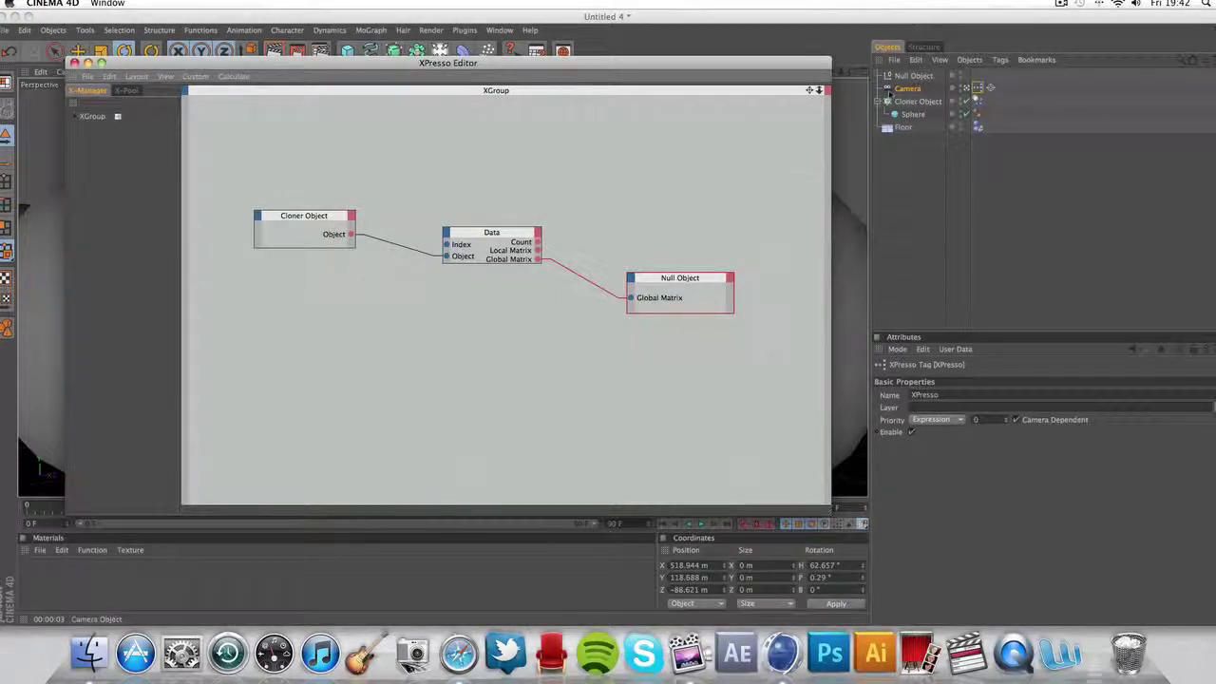
{"action": "left_click_drag", "start_coordinate": [907, 88], "coordinate": [329, 331]}
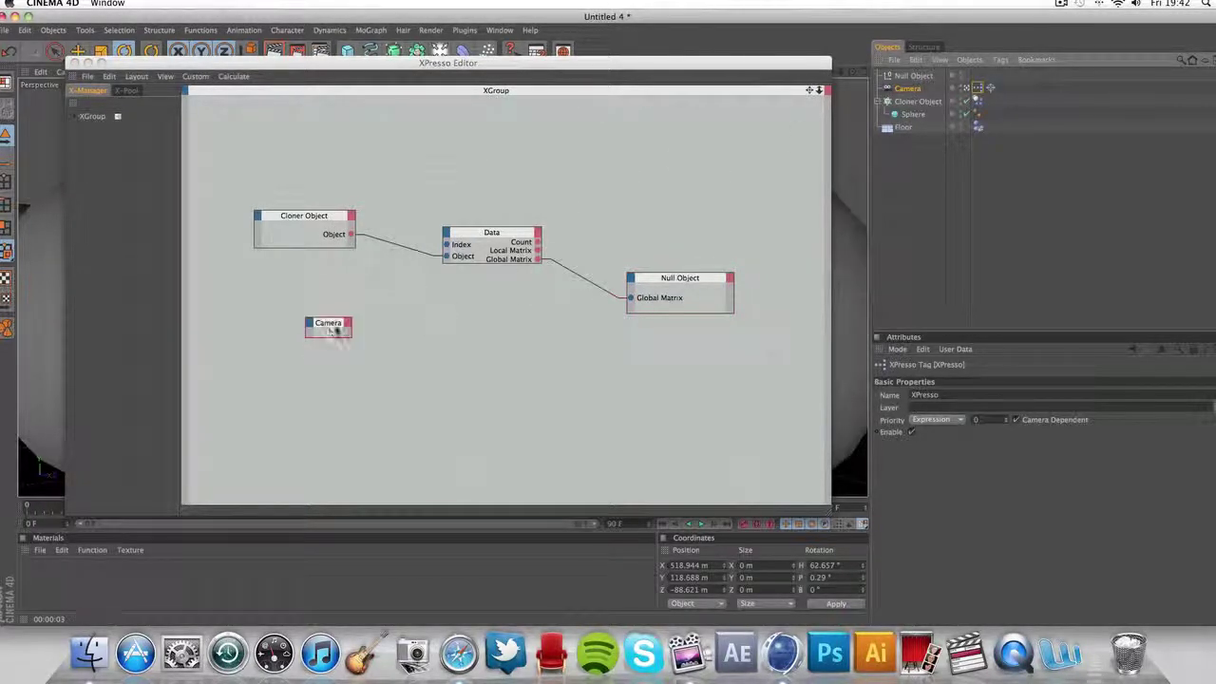
{"action": "left_click", "coordinate": [350, 337]}
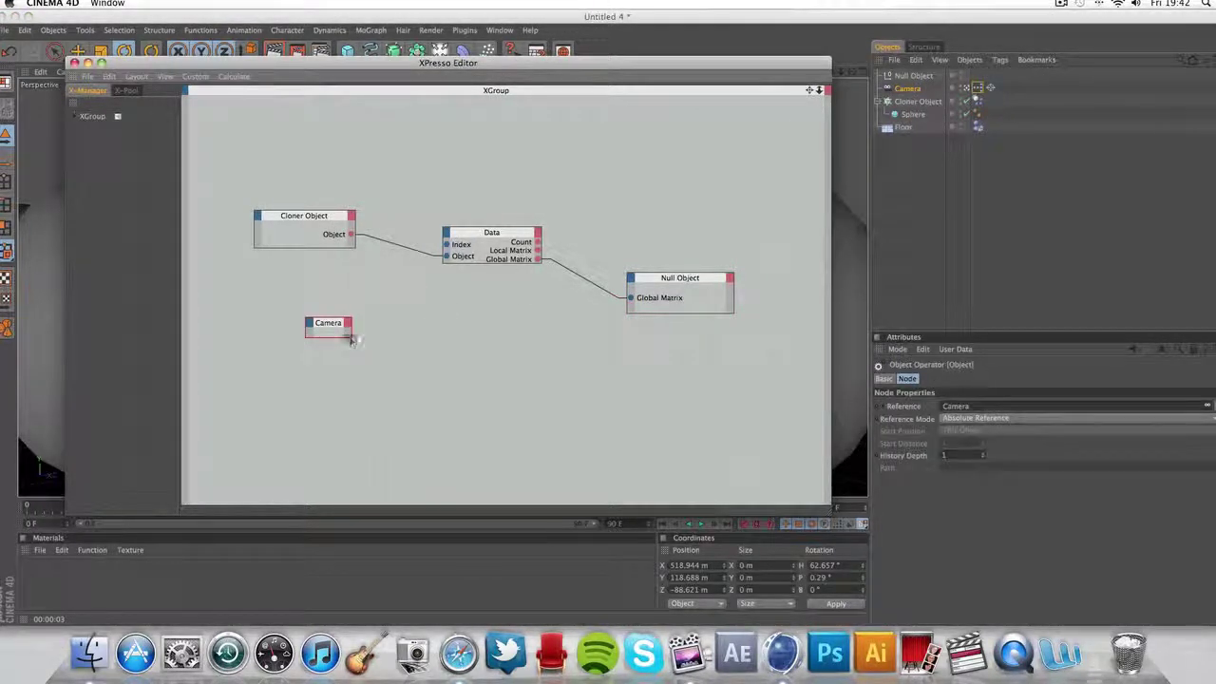
{"action": "left_click_drag", "start_coordinate": [349, 332], "coordinate": [376, 348]}
Give the Camera node a Selection user data output and connect it to the Data node's Index input
{"action": "left_click", "coordinate": [371, 323]}
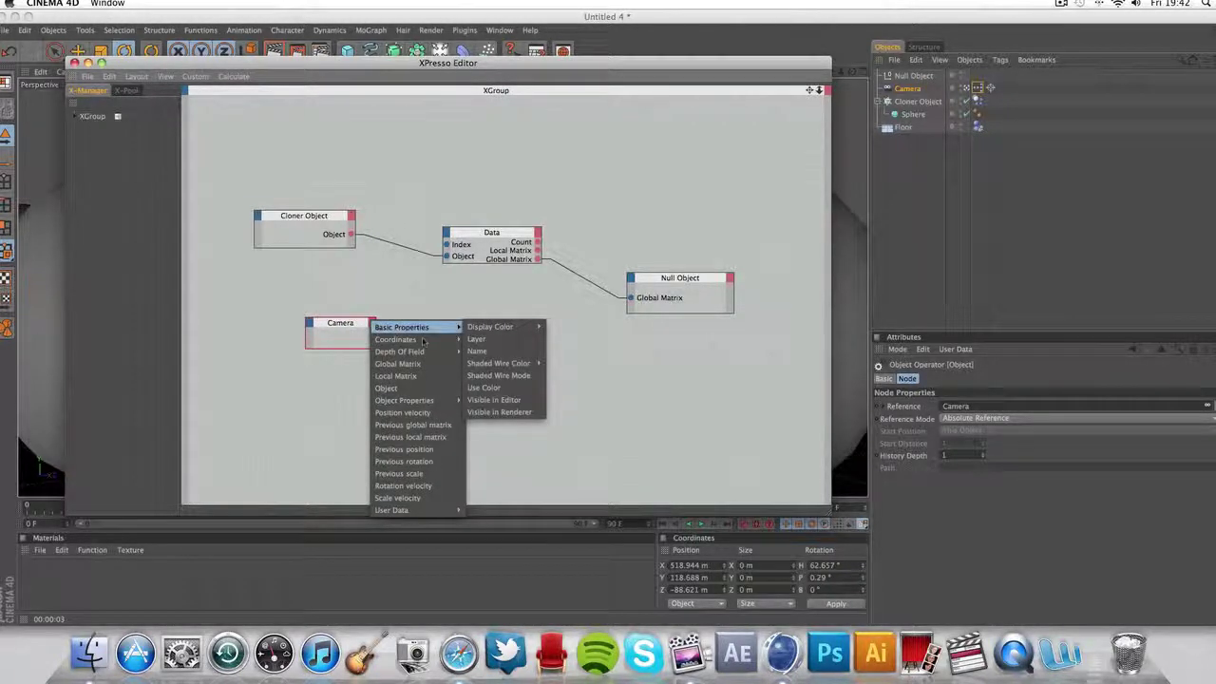
{"action": "mouse_move", "coordinate": [432, 514]}
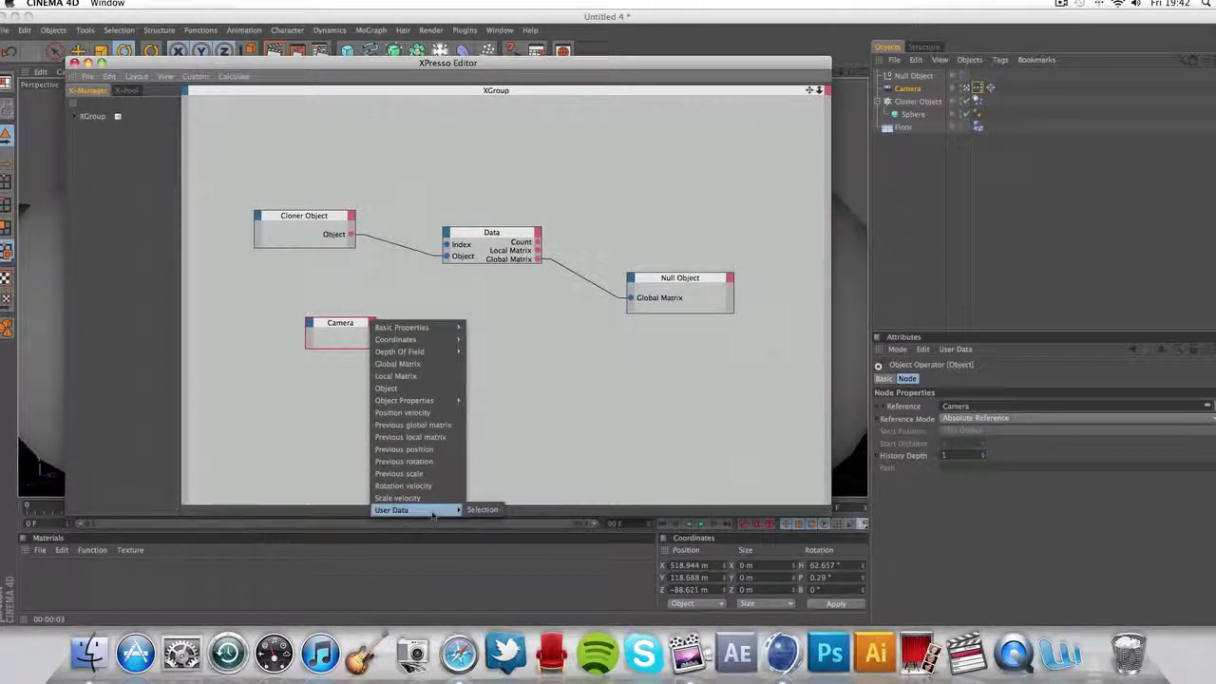
{"action": "left_click", "coordinate": [480, 510]}
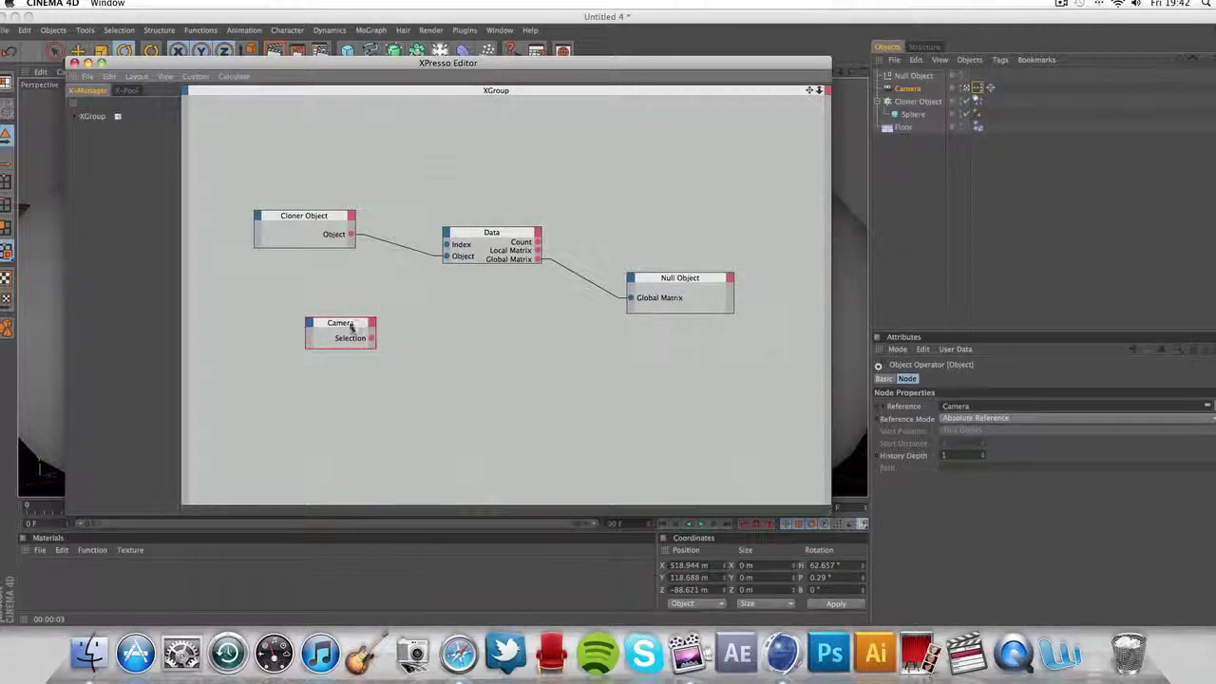
{"action": "left_click_drag", "start_coordinate": [353, 327], "coordinate": [447, 246]}
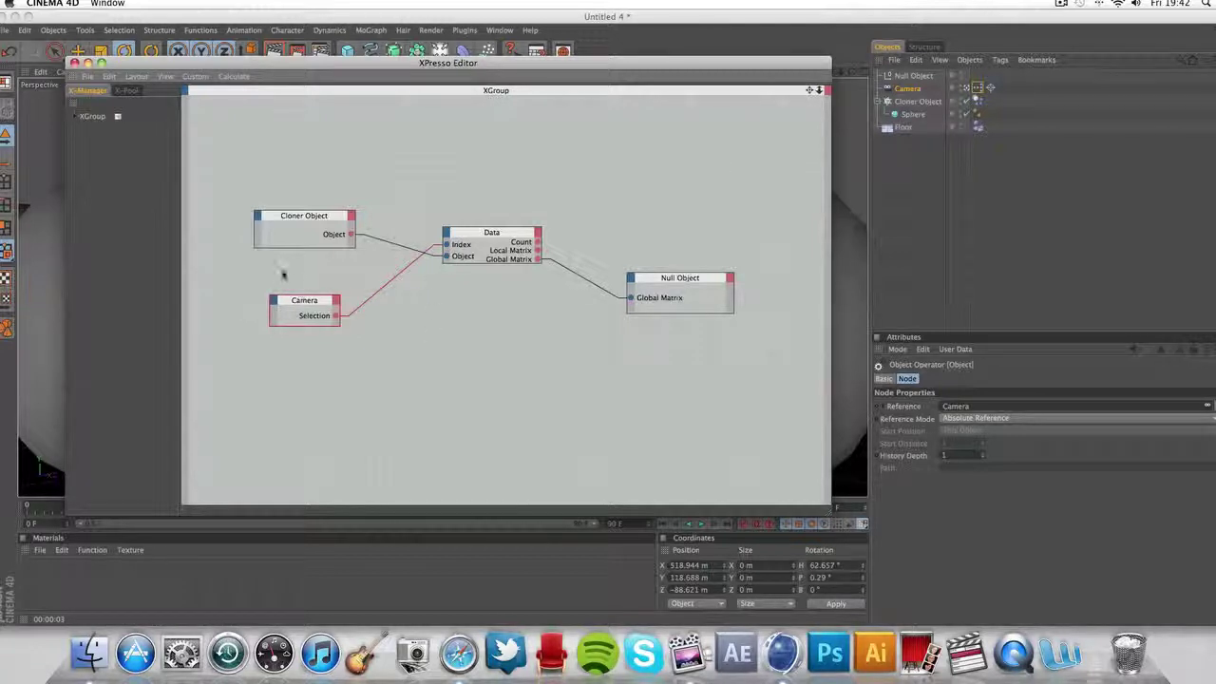
Rearrange the XPresso nodes so the Camera node sits above the Cloner Object node
{"action": "left_click_drag", "start_coordinate": [295, 220], "coordinate": [297, 361]}
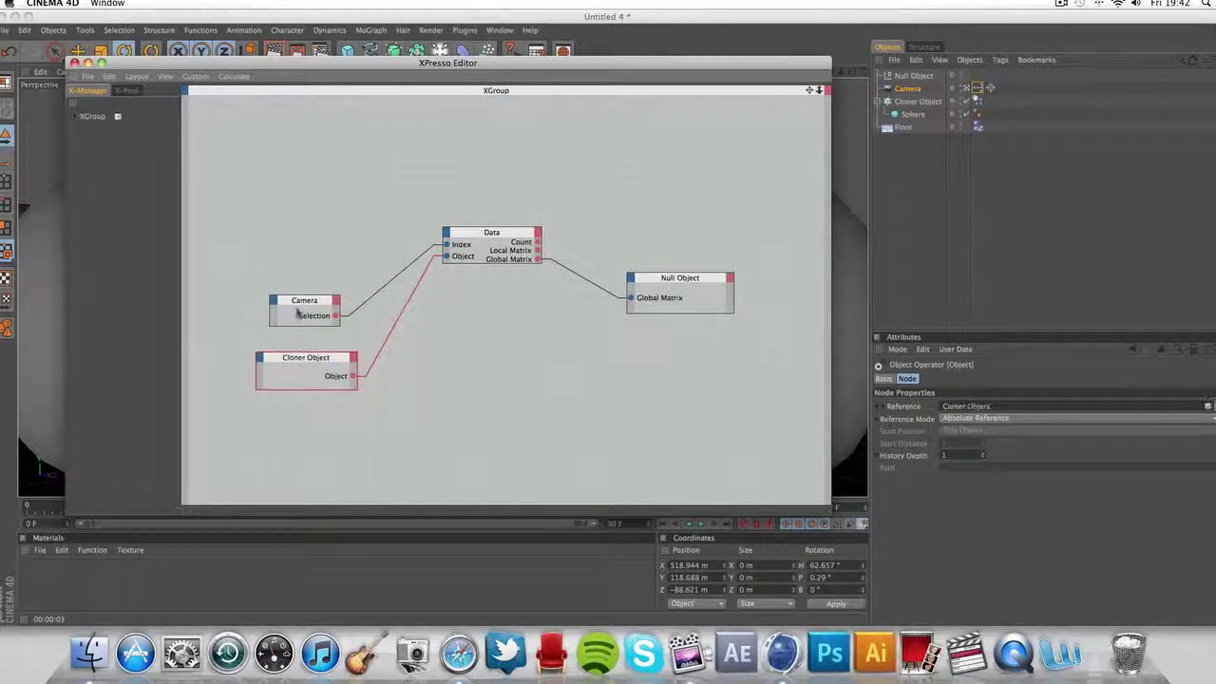
{"action": "left_click_drag", "start_coordinate": [294, 302], "coordinate": [302, 163]}
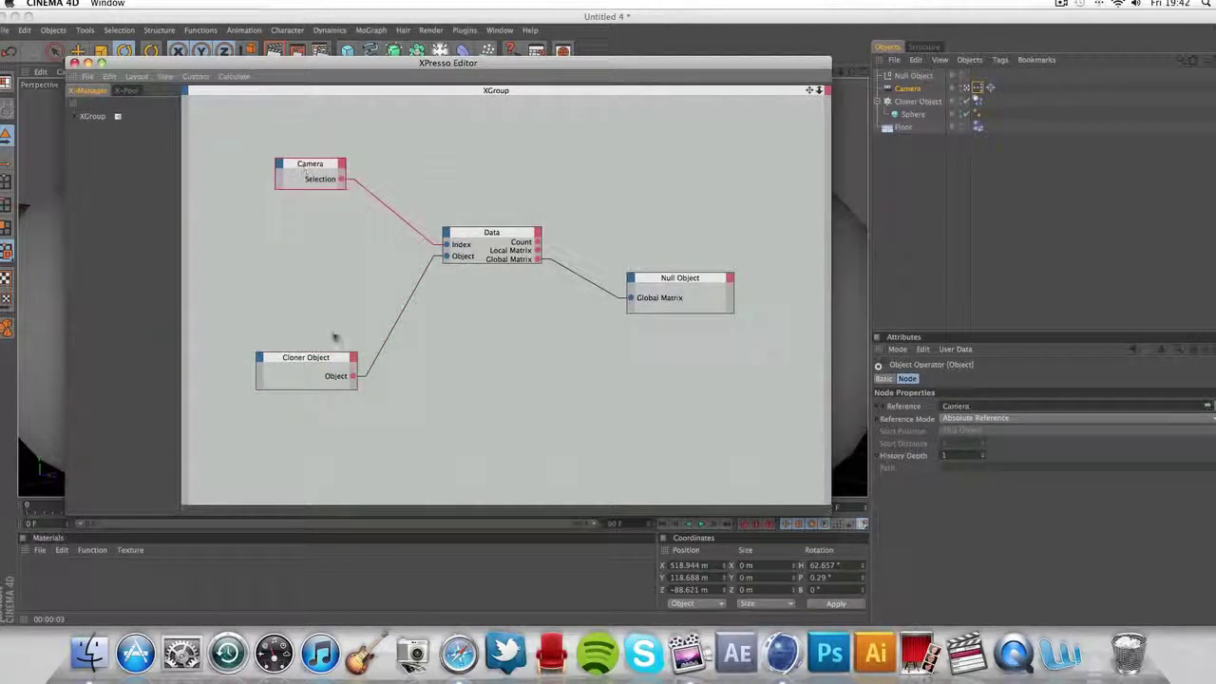
{"action": "left_click_drag", "start_coordinate": [312, 359], "coordinate": [310, 301]}
{"action": "scroll", "coordinate": [460, 492], "scroll_direction": "up", "scroll_amount": 10}
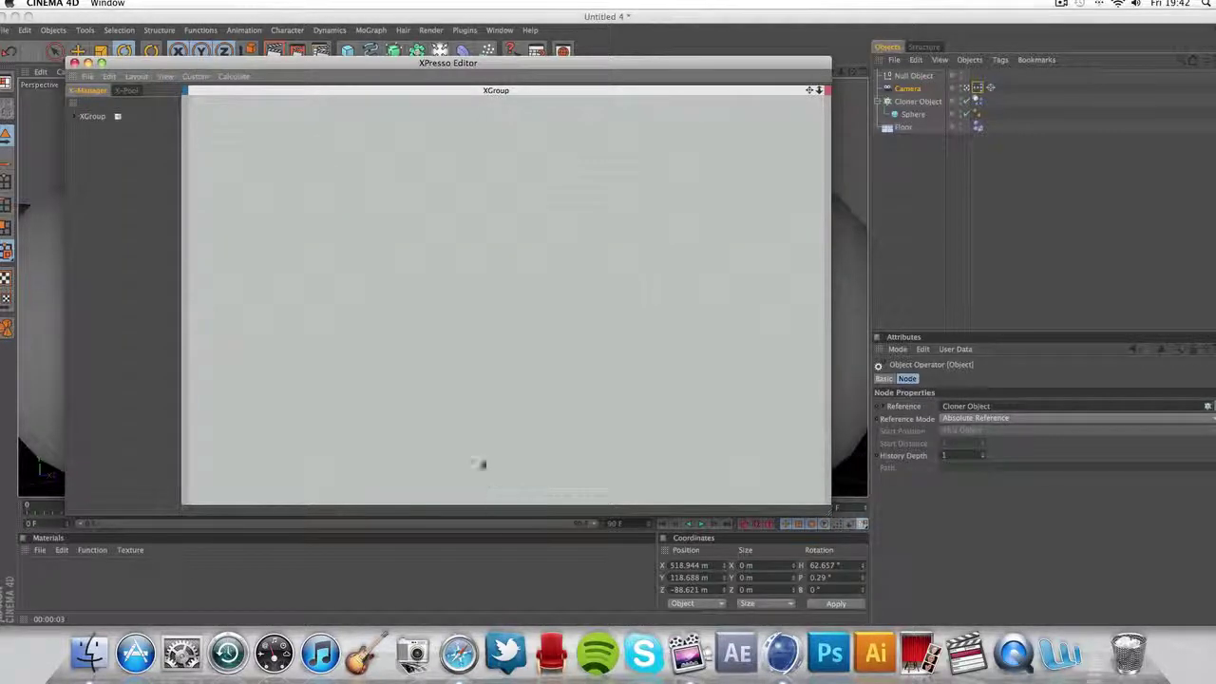
{"action": "scroll", "coordinate": [476, 402], "scroll_direction": "down", "scroll_amount": 3}
{"action": "scroll", "coordinate": [485, 294], "scroll_direction": "down", "scroll_amount": 6}
{"action": "scroll", "coordinate": [485, 294], "scroll_direction": "up", "scroll_amount": 8}
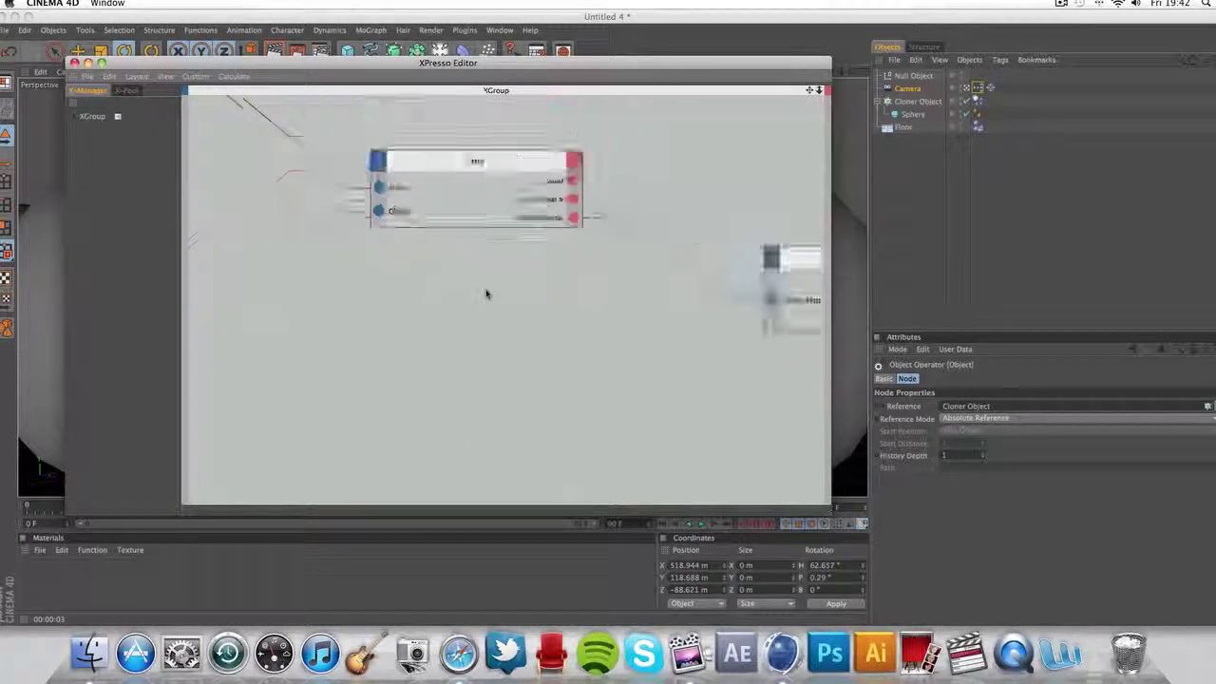
{"action": "scroll", "coordinate": [485, 293], "scroll_direction": "up", "scroll_amount": 2}
{"action": "scroll", "coordinate": [485, 293], "scroll_direction": "down", "scroll_amount": 8}
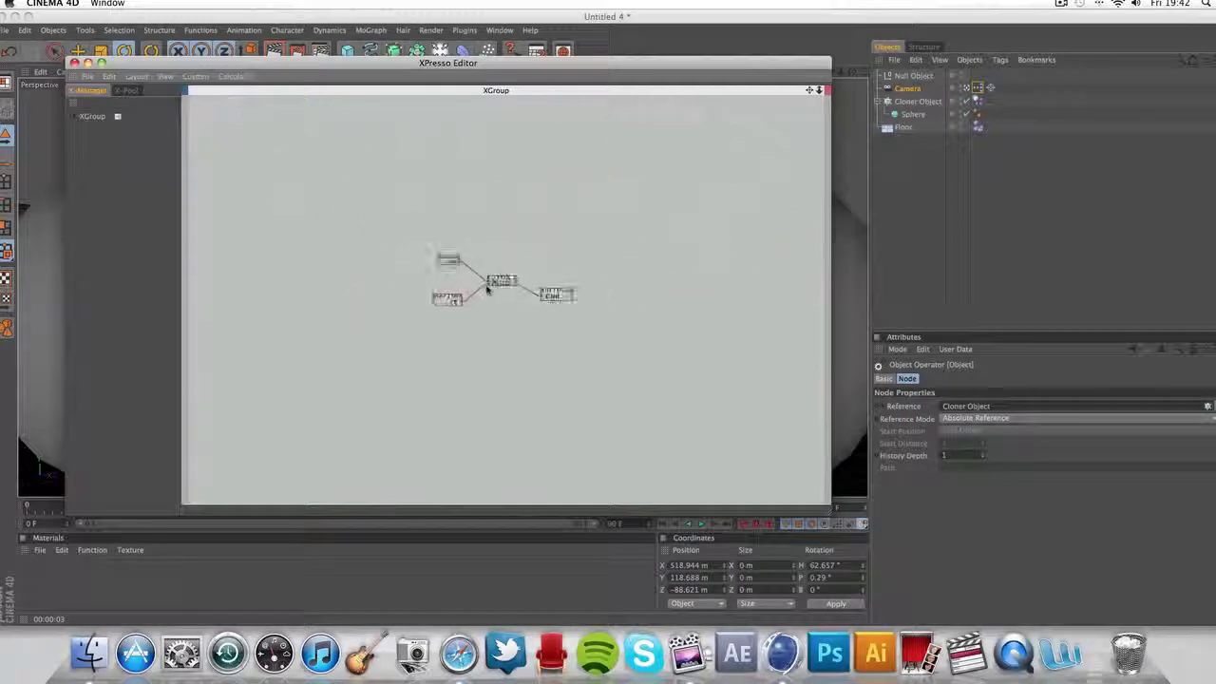
{"action": "scroll", "coordinate": [486, 290], "scroll_direction": "up", "scroll_amount": 1}
{"action": "scroll", "coordinate": [487, 290], "scroll_direction": "up", "scroll_amount": 6}
{"action": "scroll", "coordinate": [486, 290], "scroll_direction": "down", "scroll_amount": 6}
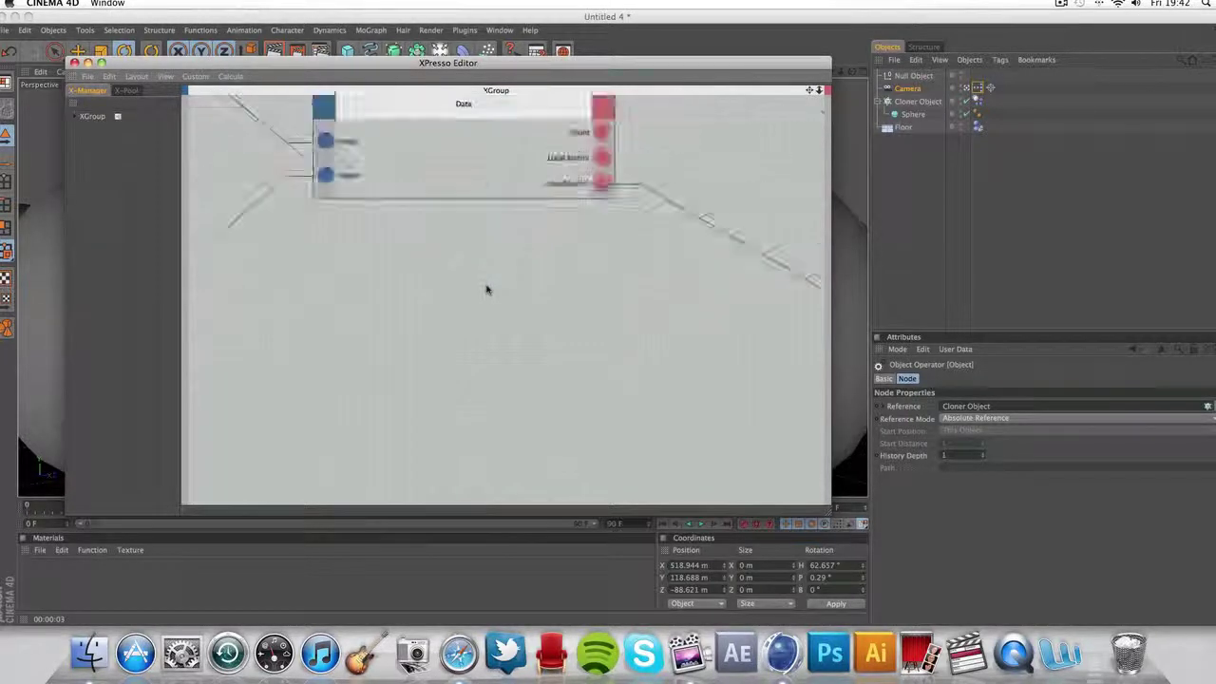
{"action": "scroll", "coordinate": [486, 290], "scroll_direction": "up", "scroll_amount": 2}
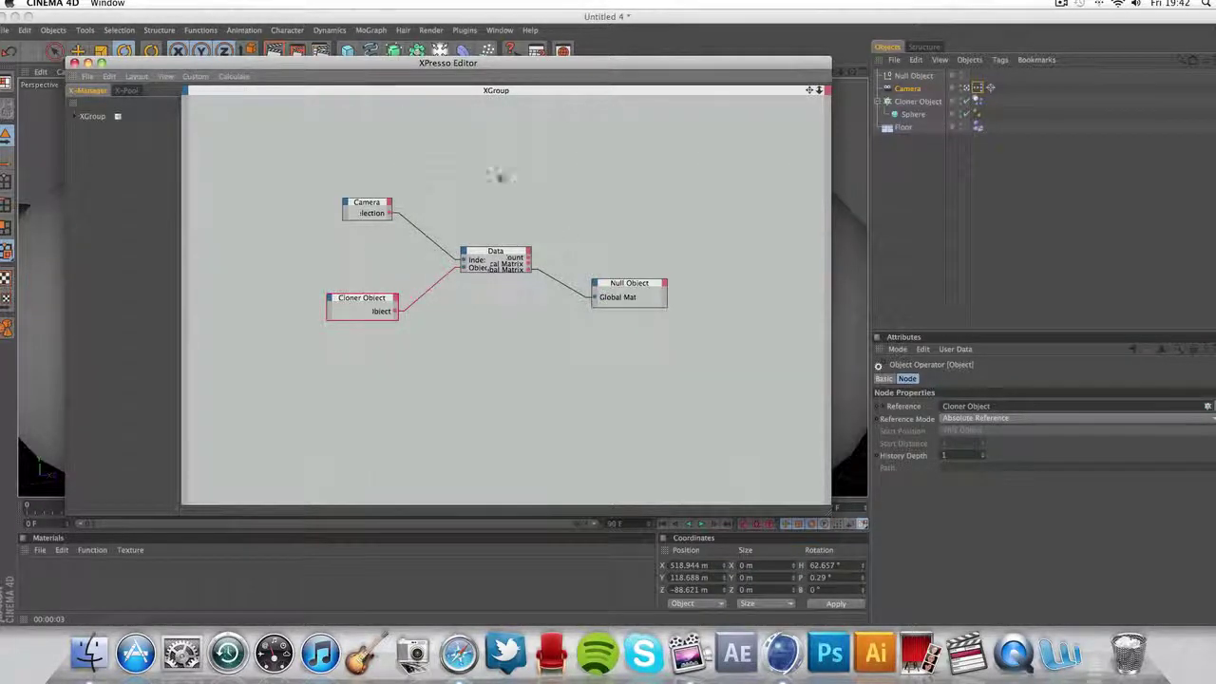
Close the XPresso Editor and play the simulation from frame 0
{"action": "left_click", "coordinate": [74, 62]}
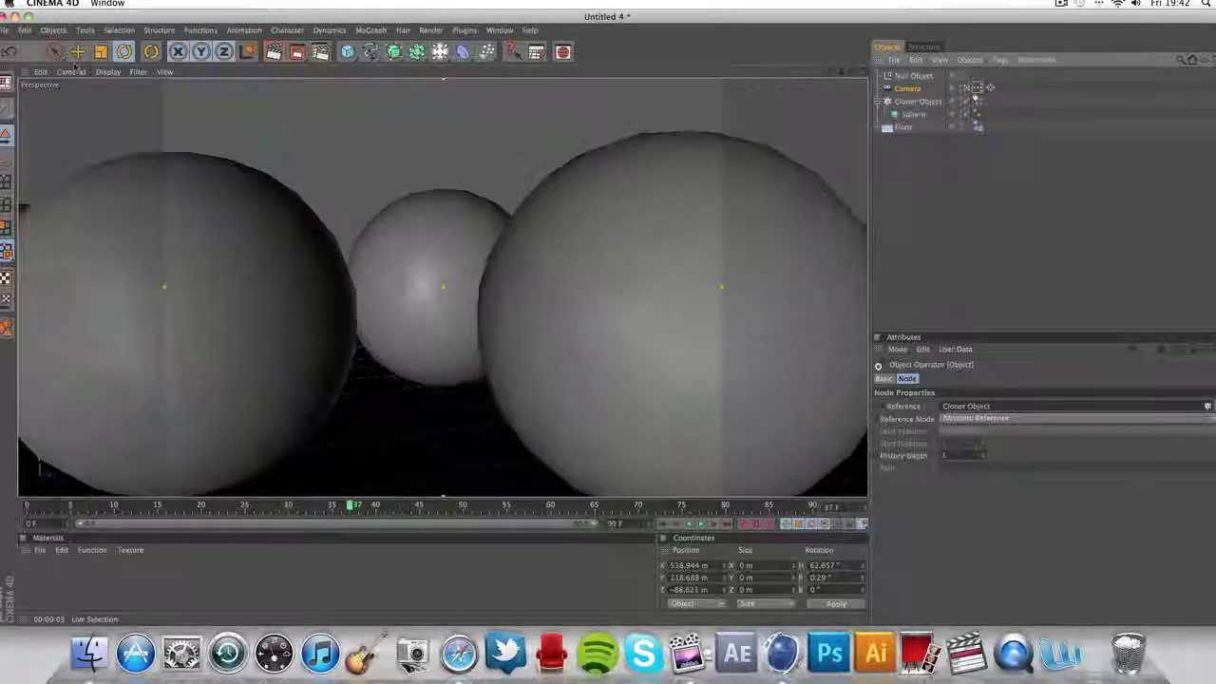
{"action": "left_click", "coordinate": [664, 524]}
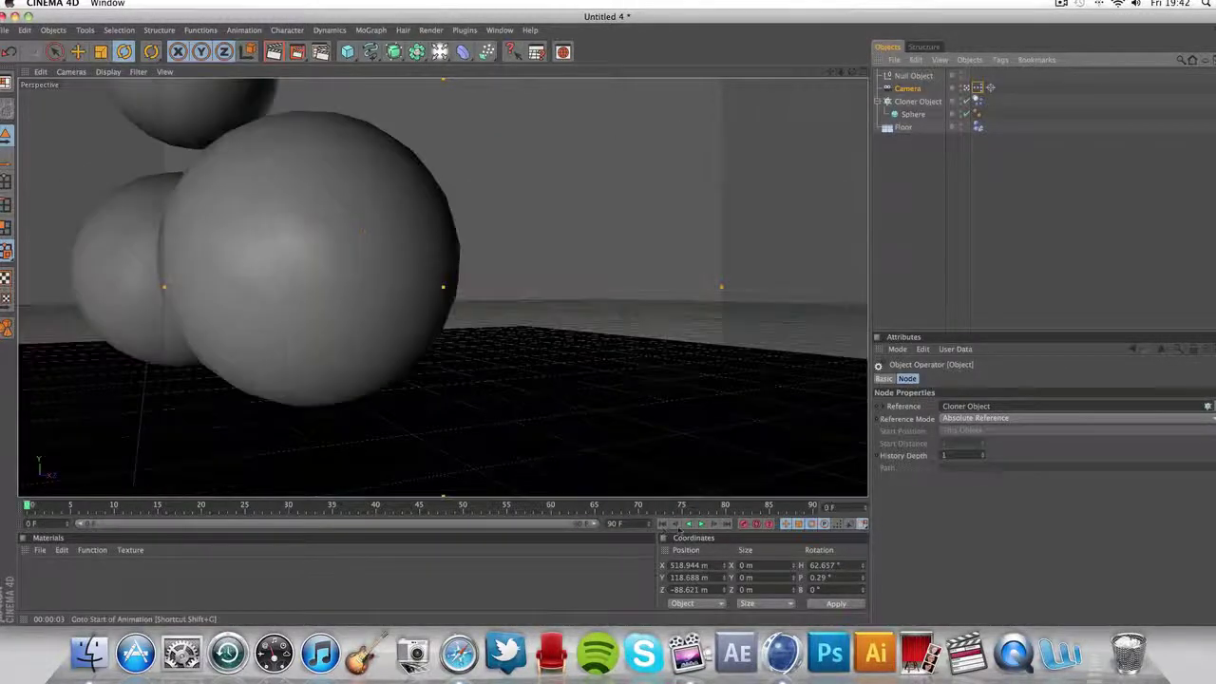
{"action": "left_click", "coordinate": [700, 523]}
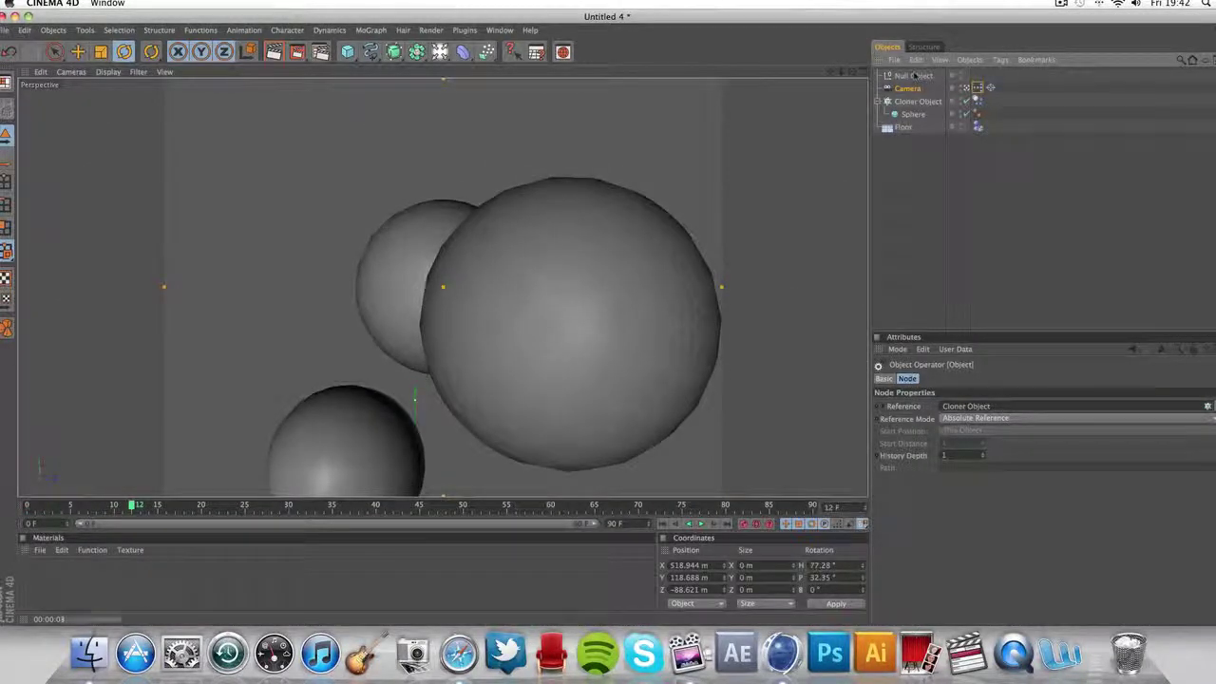
Raise the Camera's Selection value step by step to 5 to retarget the camera to other clones
{"action": "left_click", "coordinate": [907, 88]}
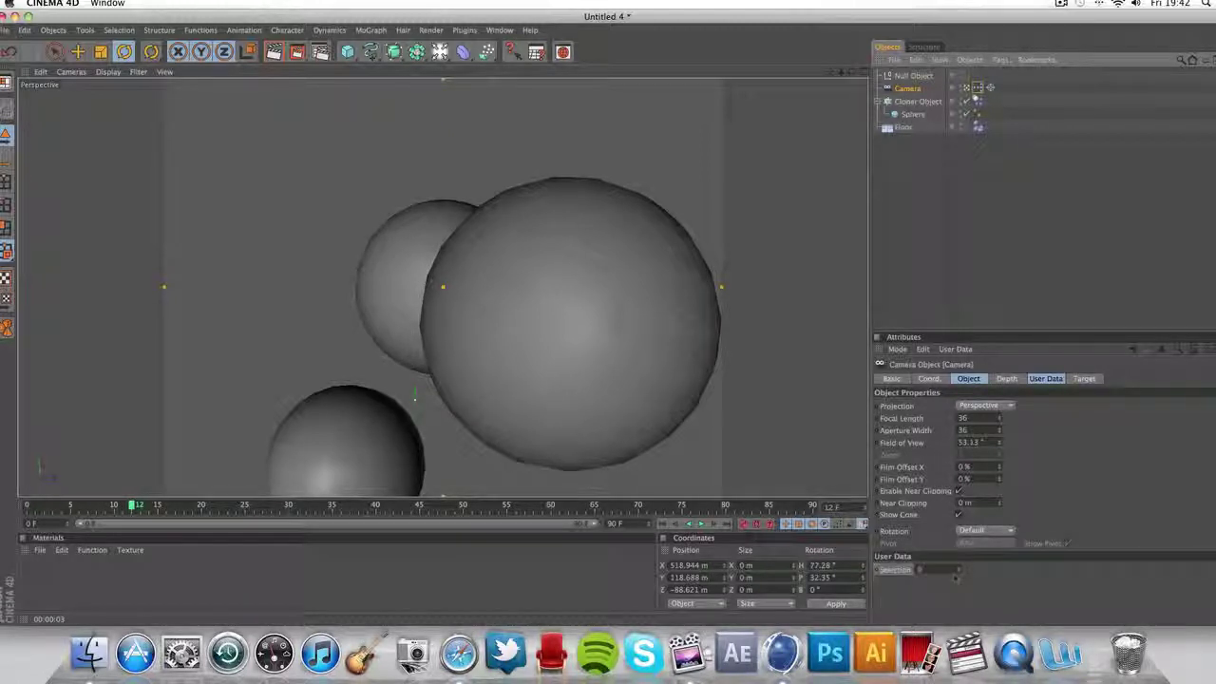
{"action": "left_click", "coordinate": [959, 569]}
{"action": "left_click", "coordinate": [960, 569]}
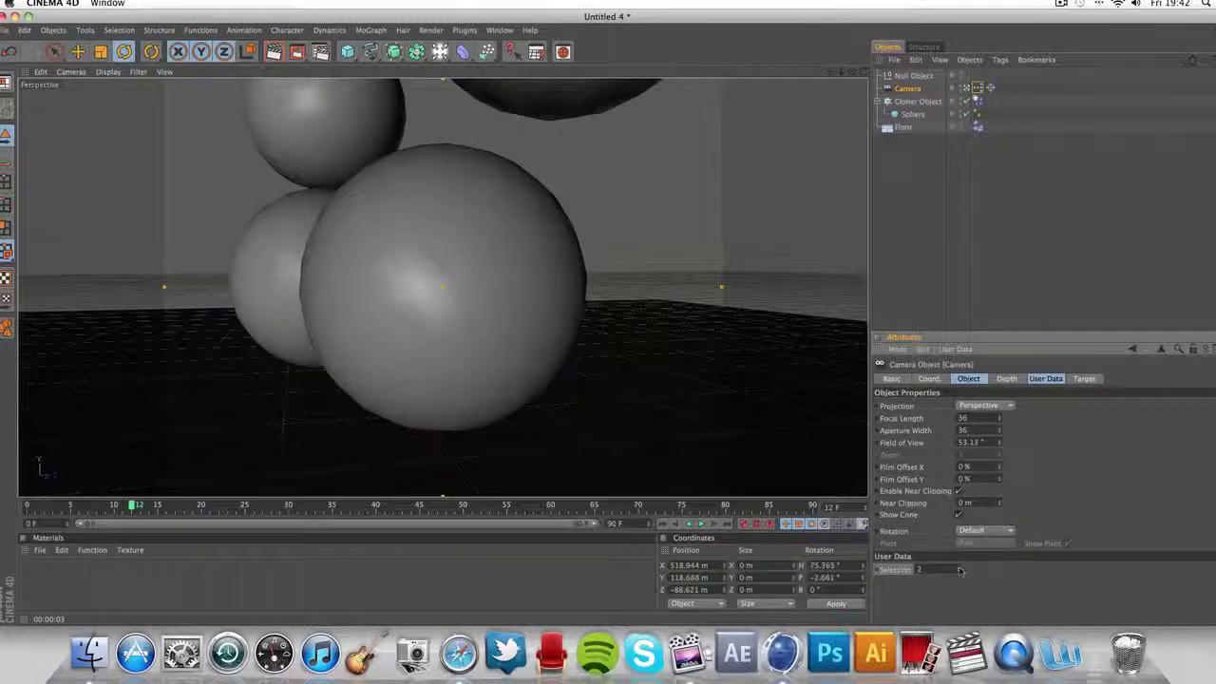
{"action": "left_click", "coordinate": [959, 569]}
{"action": "left_click", "coordinate": [960, 569]}
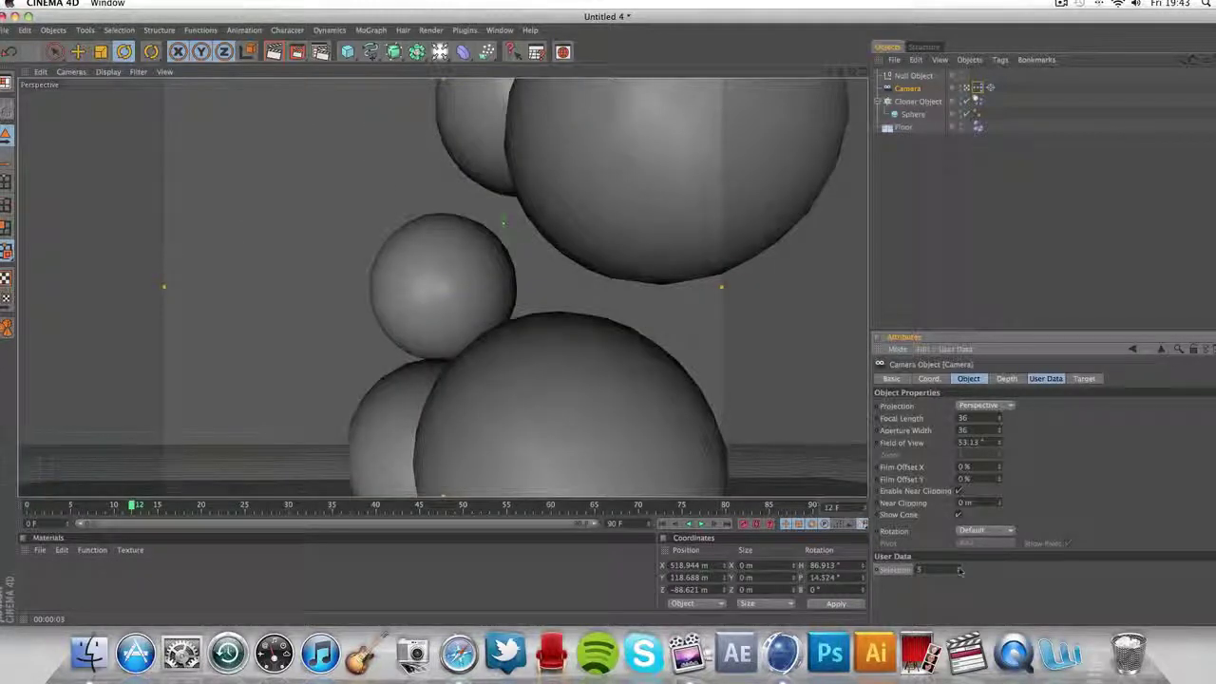
Replay the simulation from frame 0 to check the camera with Selection at 5
{"action": "left_click", "coordinate": [663, 524]}
{"action": "left_click", "coordinate": [701, 524]}
{"action": "left_click", "coordinate": [700, 524]}
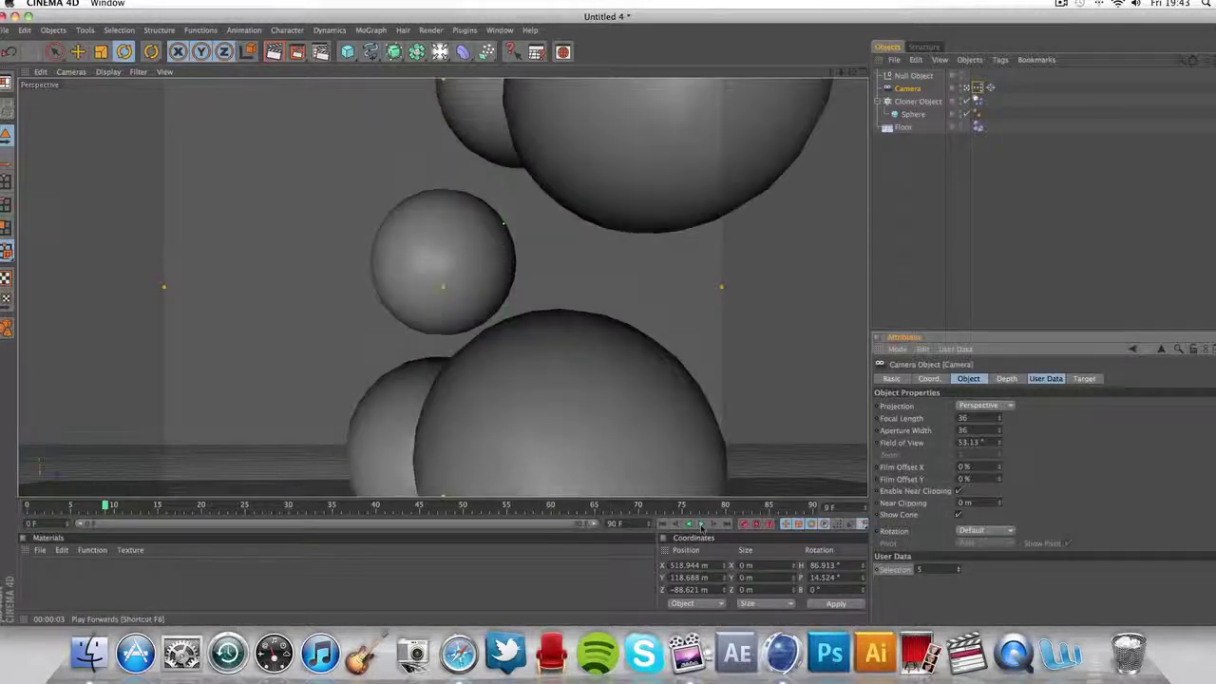
Step the Camera's Selection value through different clone indices and finish at 1
{"action": "left_click", "coordinate": [960, 571]}
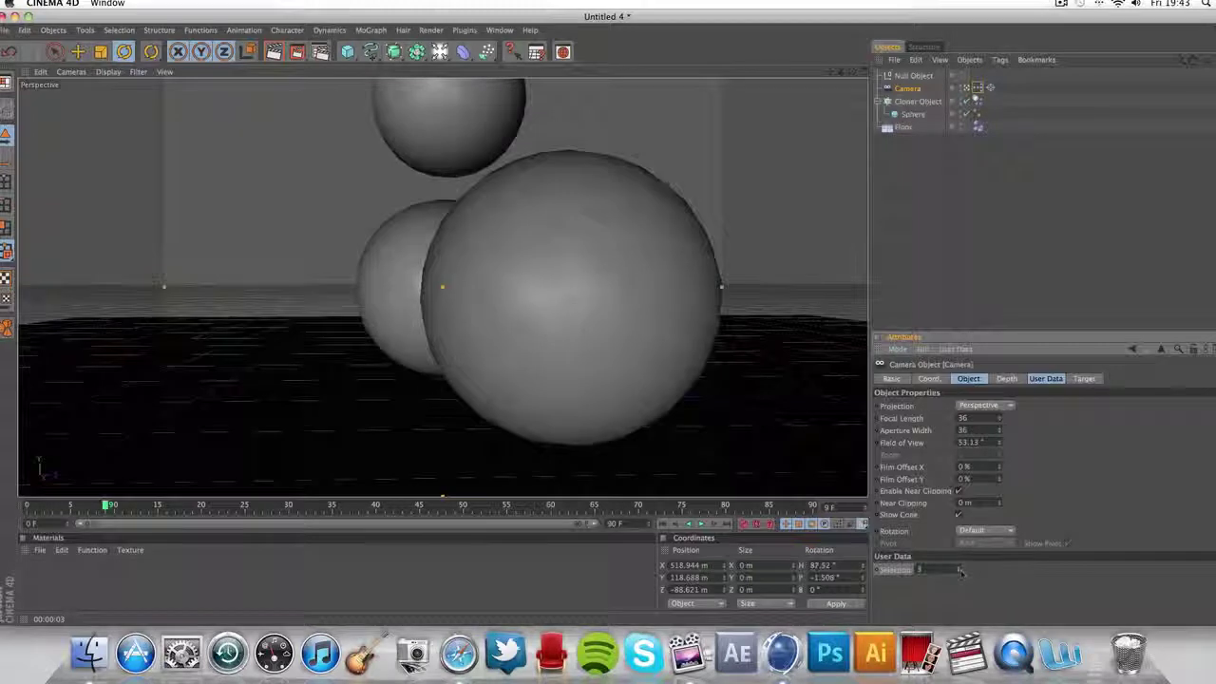
{"action": "left_click", "coordinate": [960, 571]}
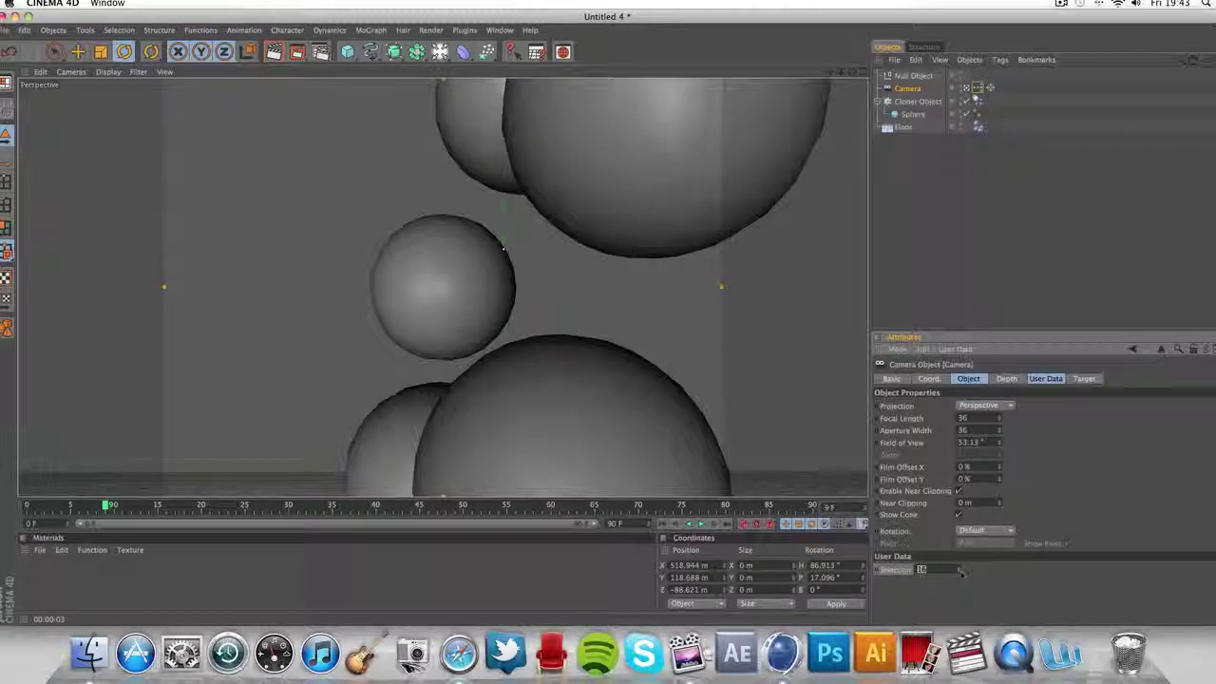
{"action": "left_click", "coordinate": [960, 573]}
{"action": "left_click", "coordinate": [960, 573]}
{"action": "left_click", "coordinate": [960, 573]}
{"action": "left_click", "coordinate": [960, 573]}
{"action": "left_click", "coordinate": [960, 572]}
{"action": "left_click", "coordinate": [960, 573]}
{"action": "left_click", "coordinate": [960, 573]}
{"action": "left_click", "coordinate": [960, 573]}
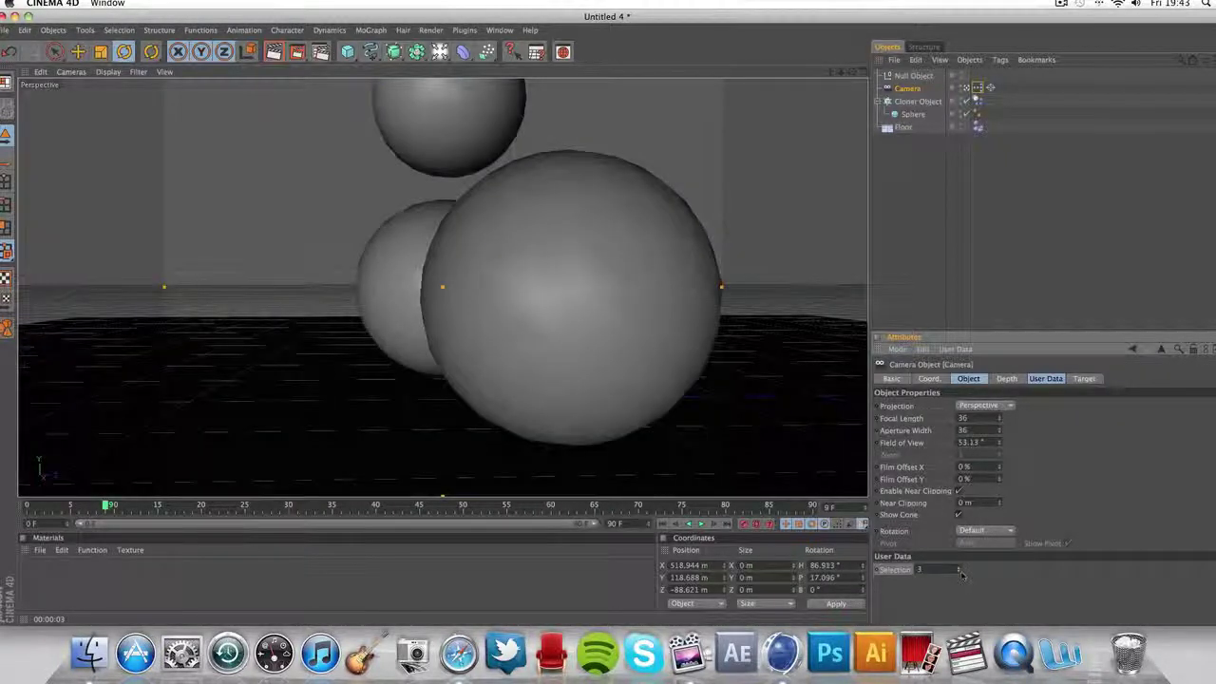
{"action": "left_click", "coordinate": [960, 573]}
{"action": "left_click", "coordinate": [960, 573]}
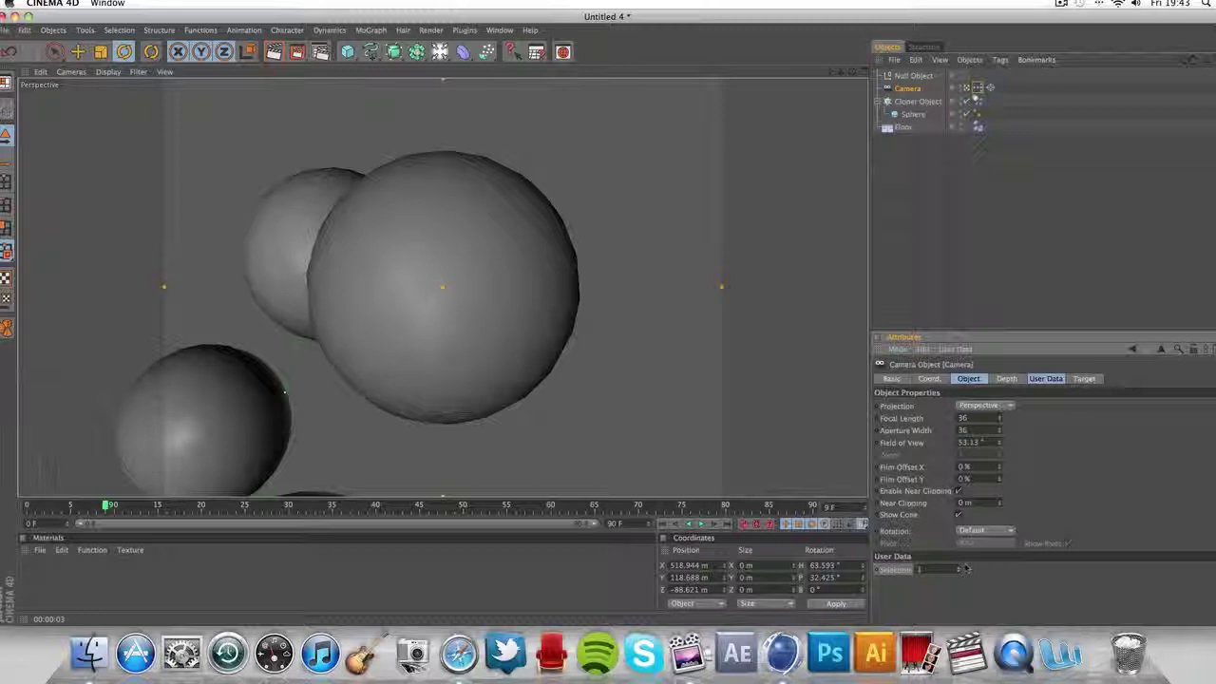
Replay the simulation from frame 0 to check this clone, and set the Camera's Selection to 0
{"action": "left_click", "coordinate": [668, 523]}
{"action": "left_click", "coordinate": [701, 524]}
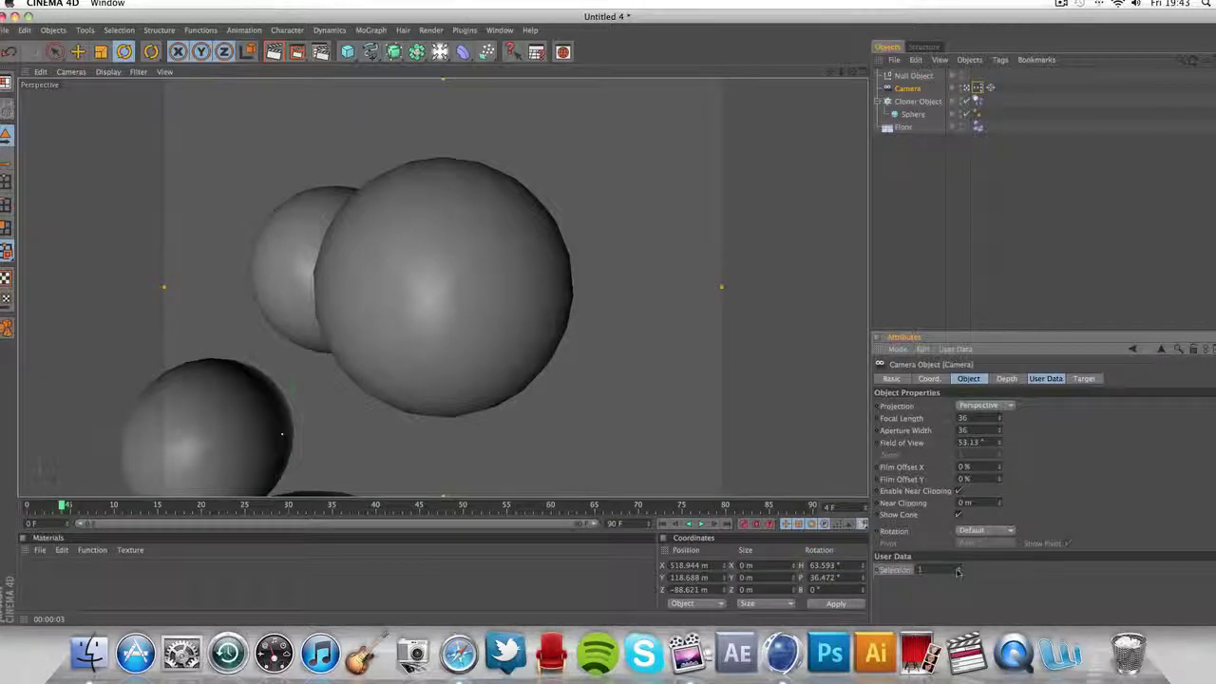
{"action": "left_click", "coordinate": [958, 572]}
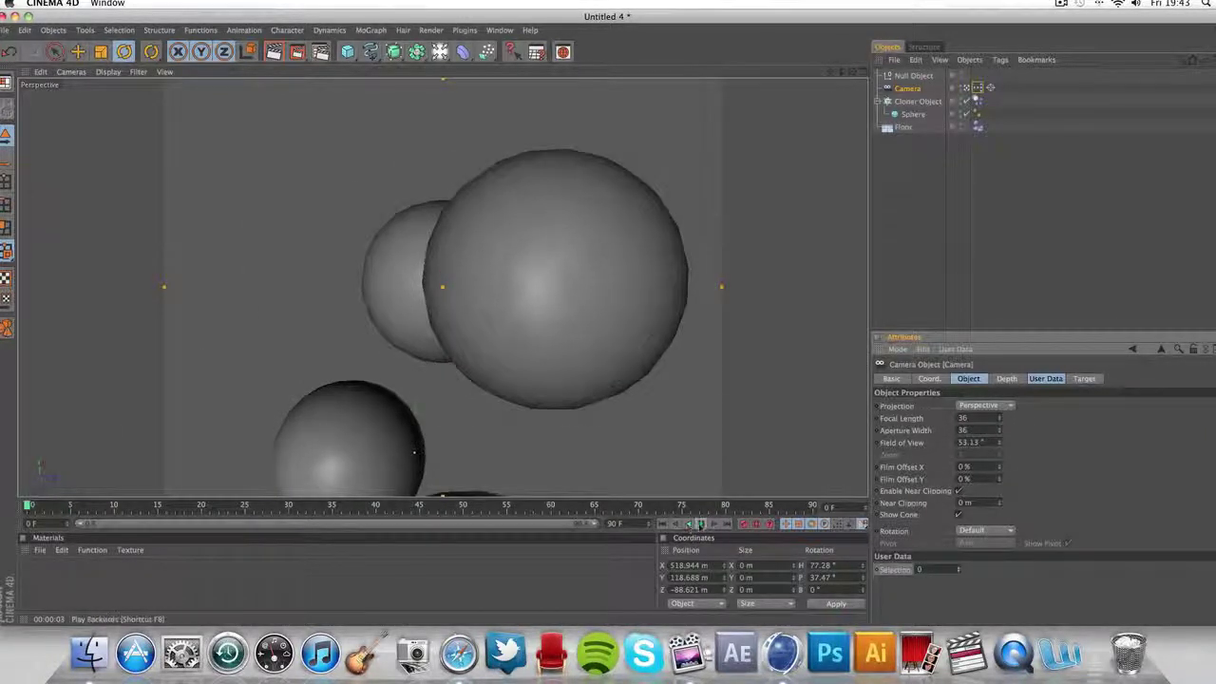